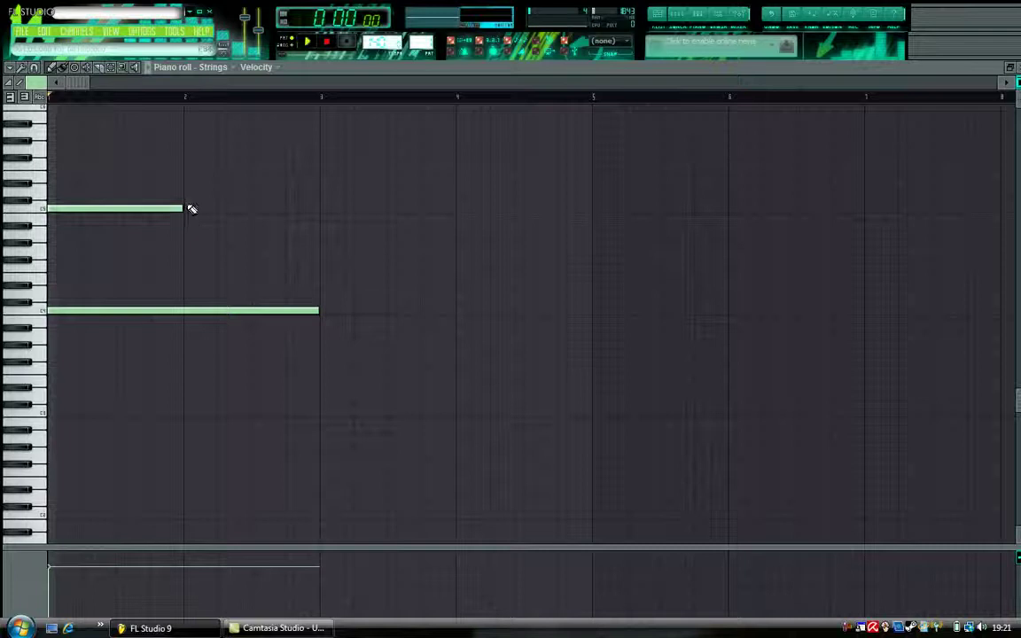
Step: Add a half-bar D5 note at the start of bar 2 in the Strings piano roll and preview the melody
{"action": "left_click", "coordinate": [289, 192]}
{"action": "left_click_drag", "start_coordinate": [313, 192], "coordinate": [252, 193]}
{"action": "key", "text": "space"}
{"action": "key", "text": "space"}
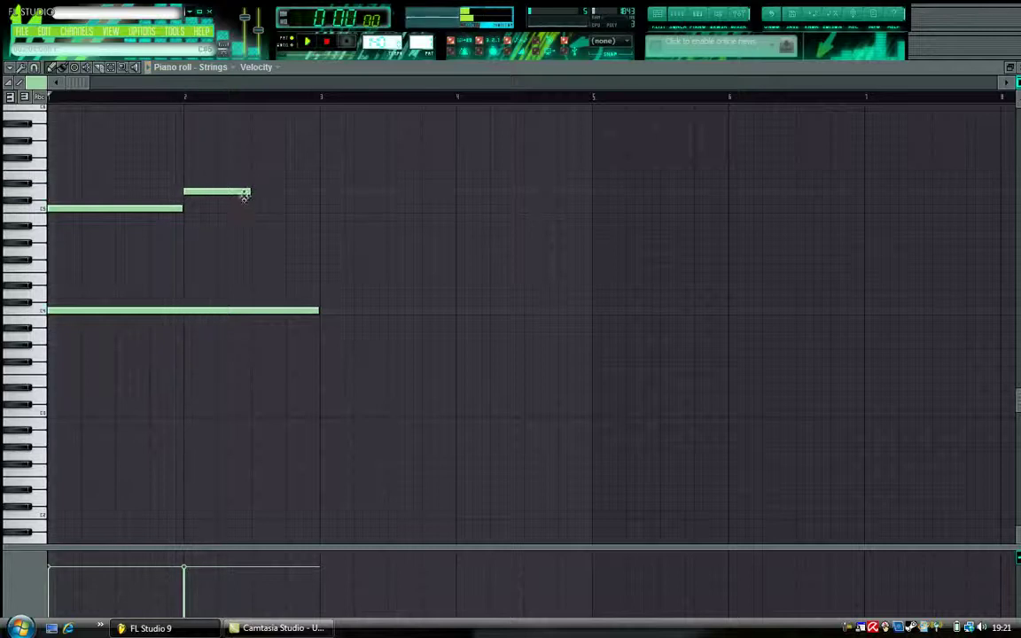
Step: Add a half-bar F5 note in the second half of bar 2 and play the melody back
{"action": "left_click", "coordinate": [253, 174]}
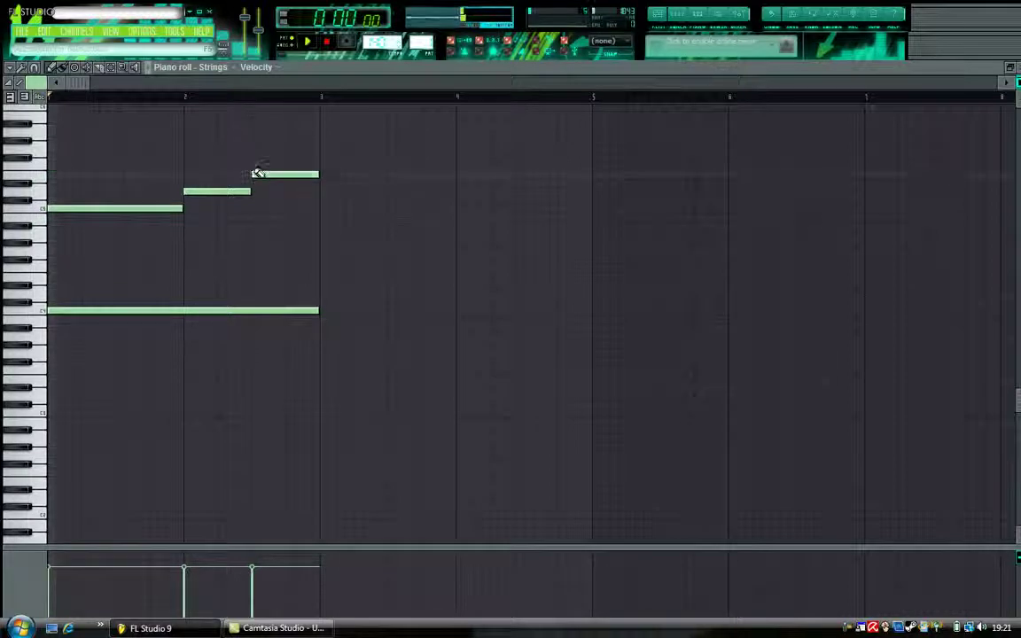
{"action": "left_click", "coordinate": [255, 165]}
{"action": "right_click", "coordinate": [254, 174]}
{"action": "key", "text": "space"}
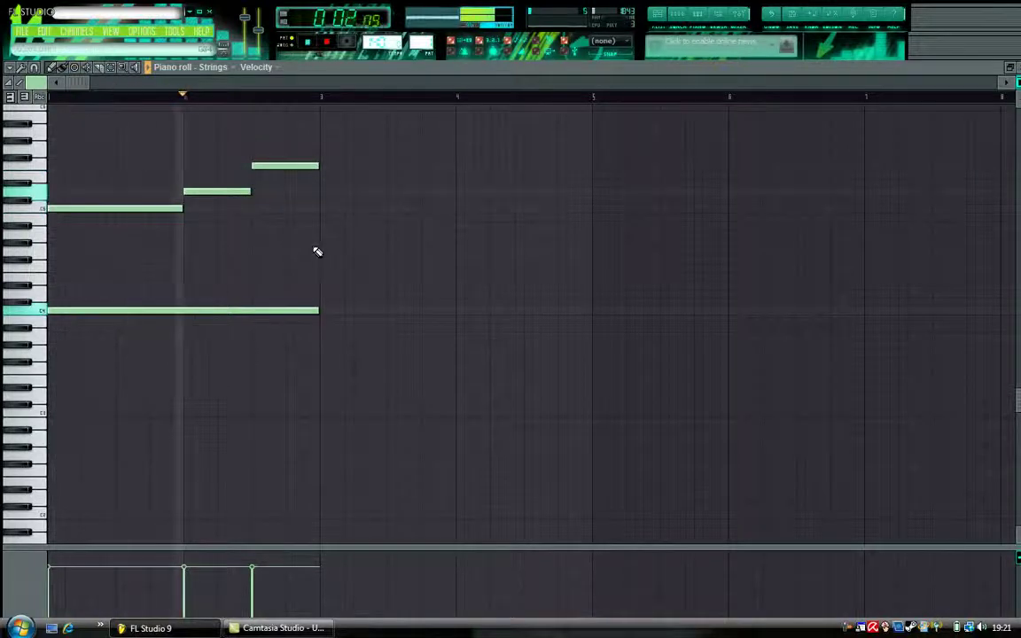
{"action": "key", "text": "space"}
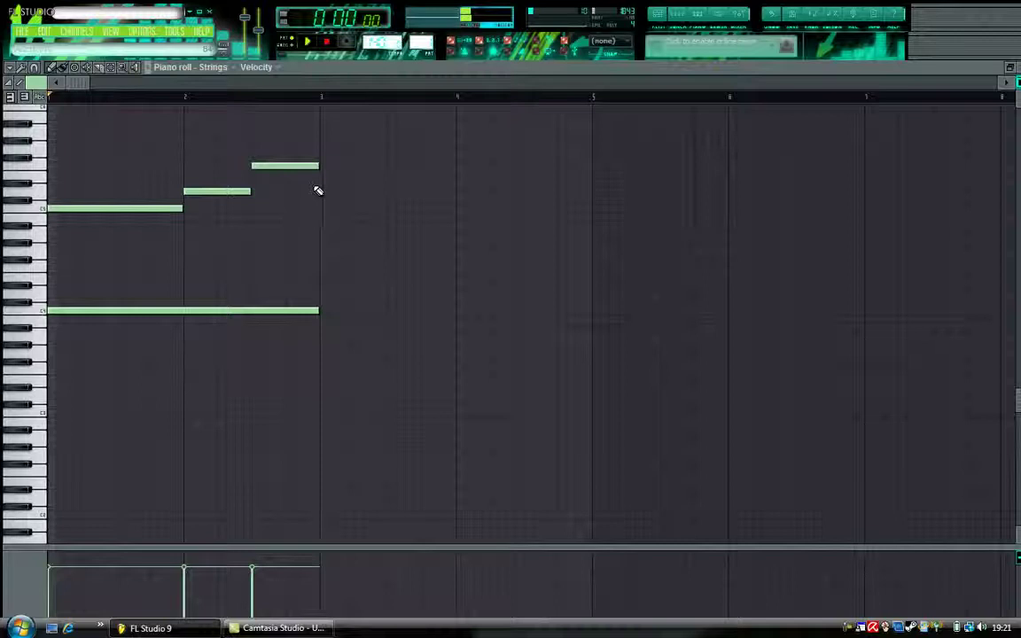
Step: Add D#5 for one and a half bars plus a half-bar F5 from bar 3, over two-bar bass notes G#3 and A#3, and play back
{"action": "left_click", "coordinate": [322, 184]}
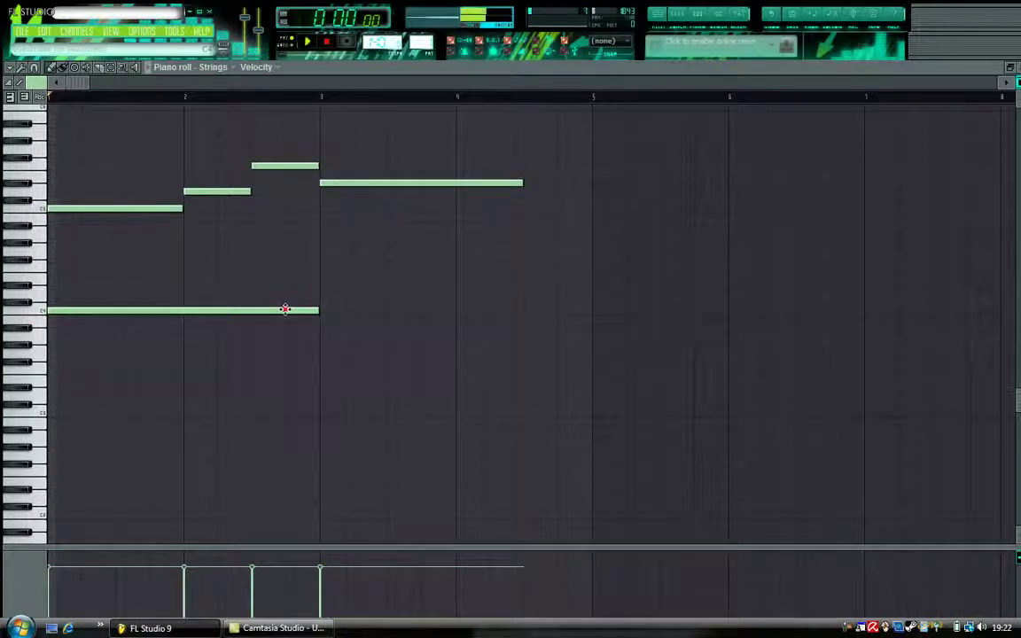
{"action": "left_click", "coordinate": [321, 344]}
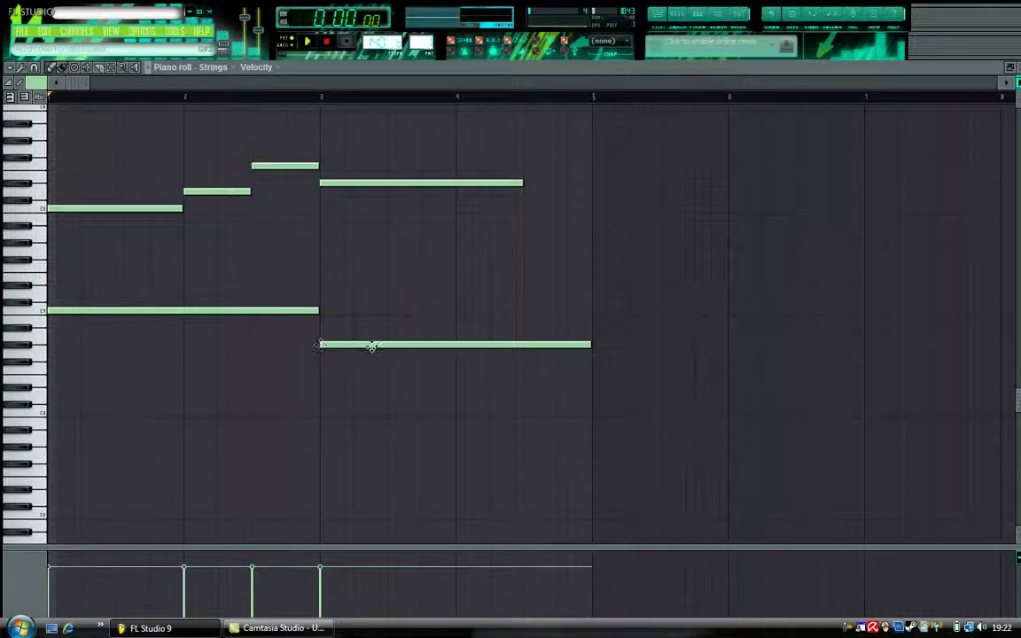
{"action": "left_click", "coordinate": [594, 327]}
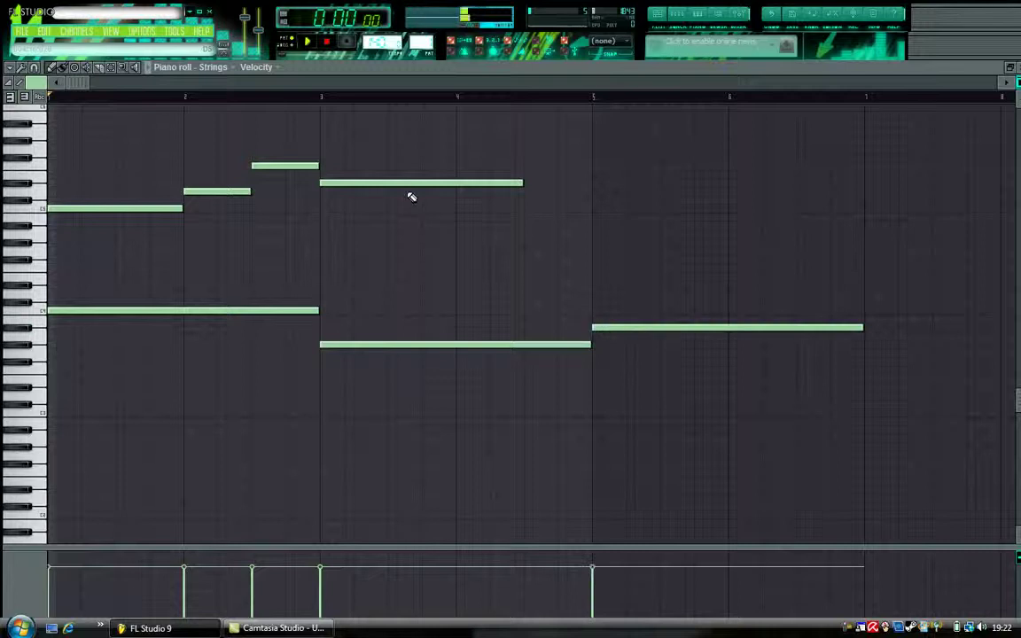
{"action": "left_click", "coordinate": [524, 167]}
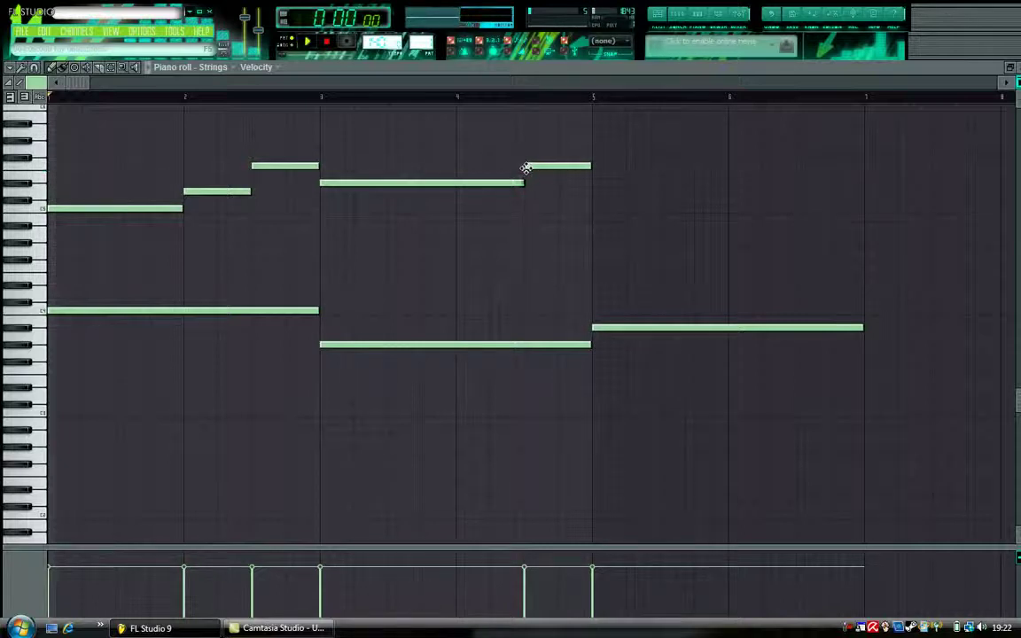
{"action": "key", "text": "space"}
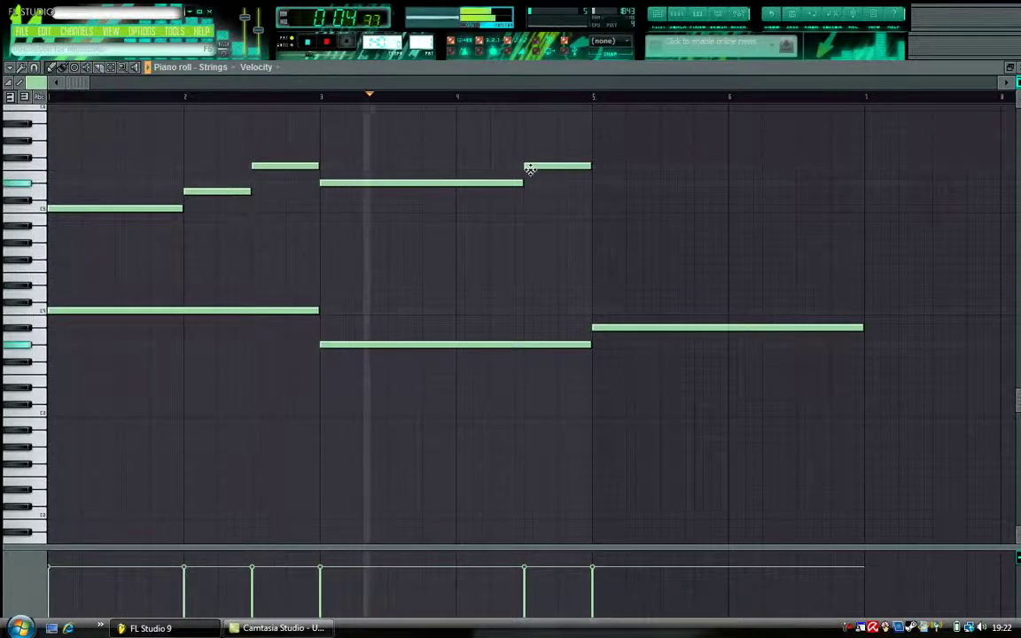
Step: Extend the melody from bar 5 with an F5 note lasting one and a half bars, followed by a half-bar G5
{"action": "left_click_drag", "start_coordinate": [80, 83], "coordinate": [315, 123]}
{"action": "key", "text": "space"}
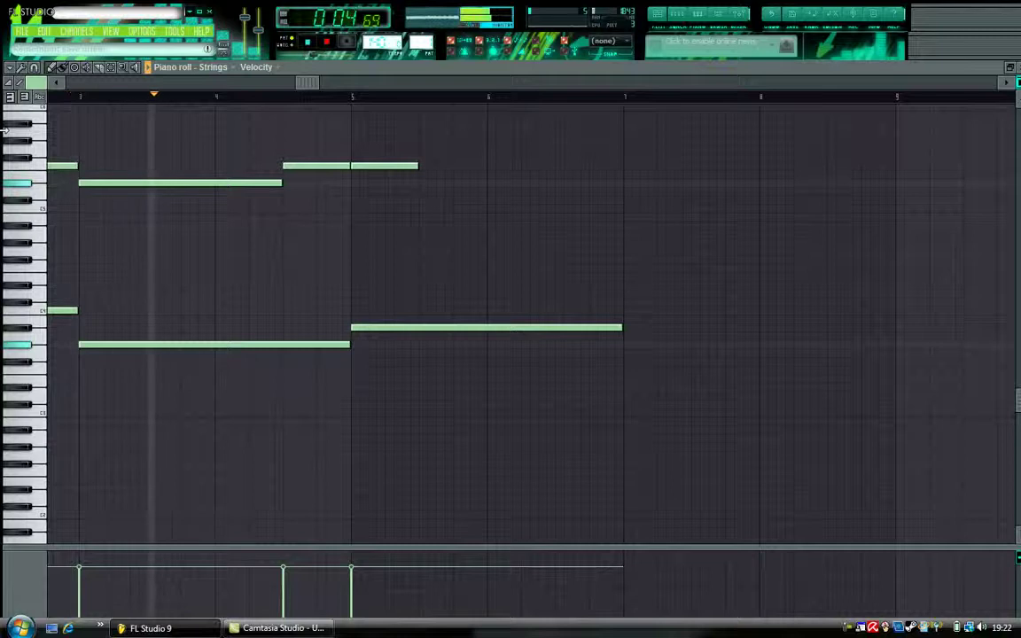
{"action": "left_click", "coordinate": [421, 166]}
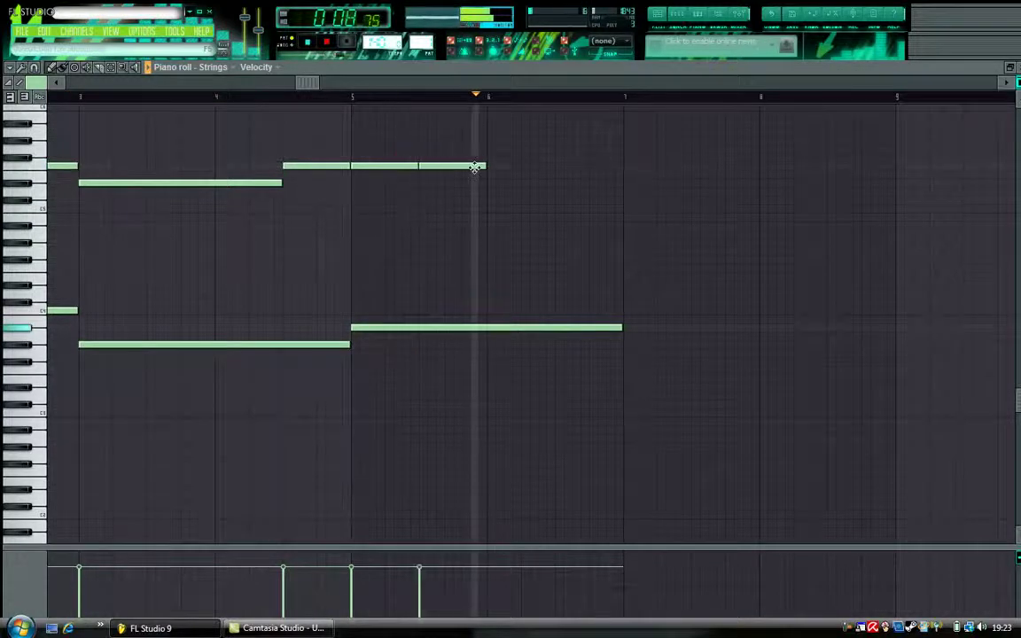
{"action": "key", "text": "space"}
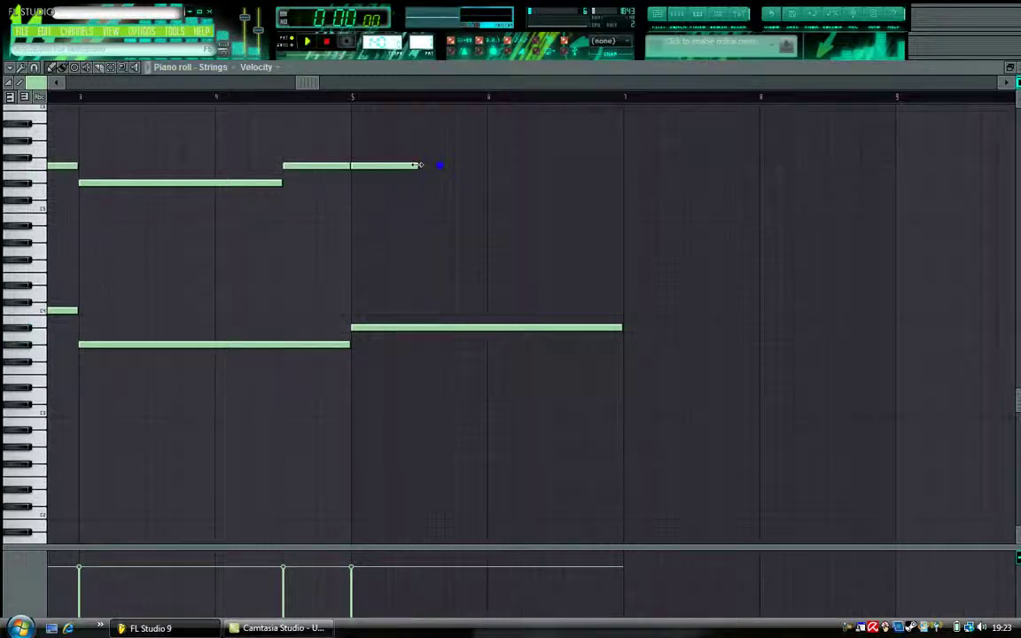
{"action": "left_click_drag", "start_coordinate": [417, 165], "coordinate": [549, 175]}
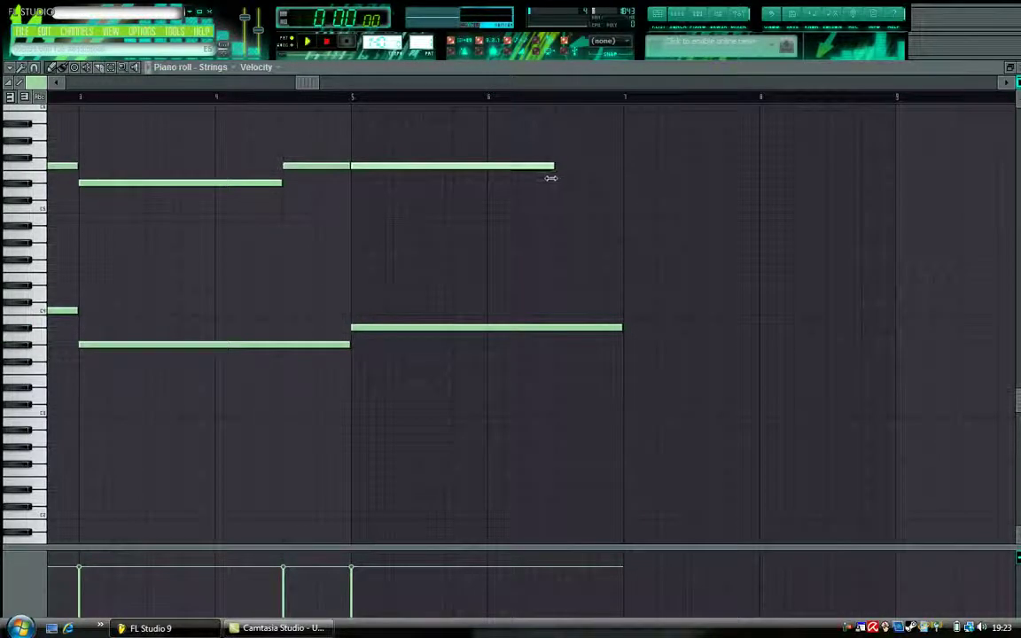
{"action": "left_click", "coordinate": [554, 149]}
{"action": "left_click_drag", "start_coordinate": [753, 149], "coordinate": [626, 163]}
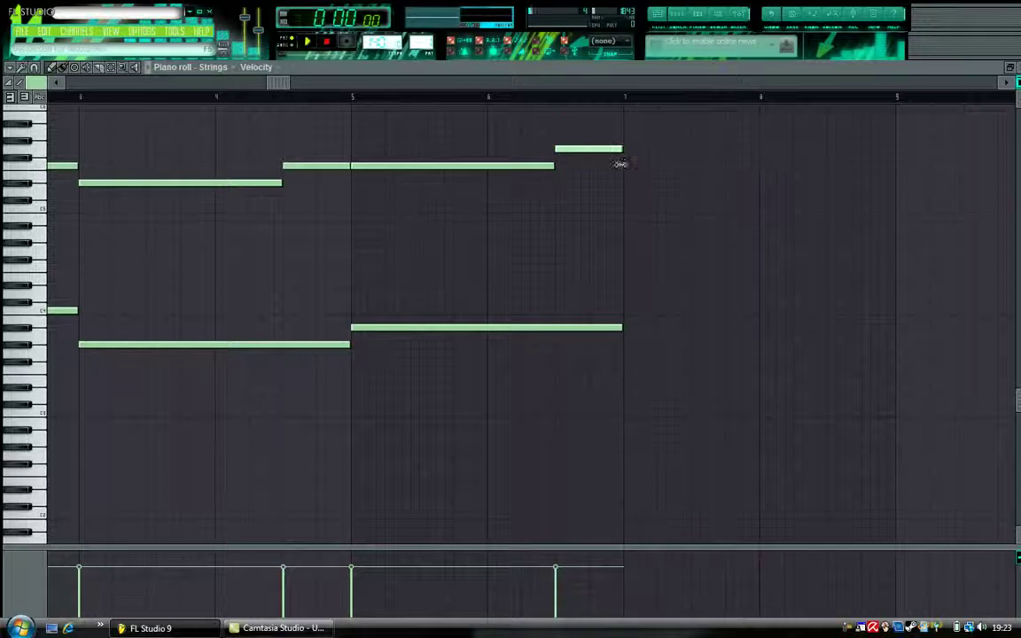
Step: Add an A#4 note lasting one and a half bars at bar 7, followed by a half-bar G4 ending at bar 9
{"action": "left_click", "coordinate": [626, 226]}
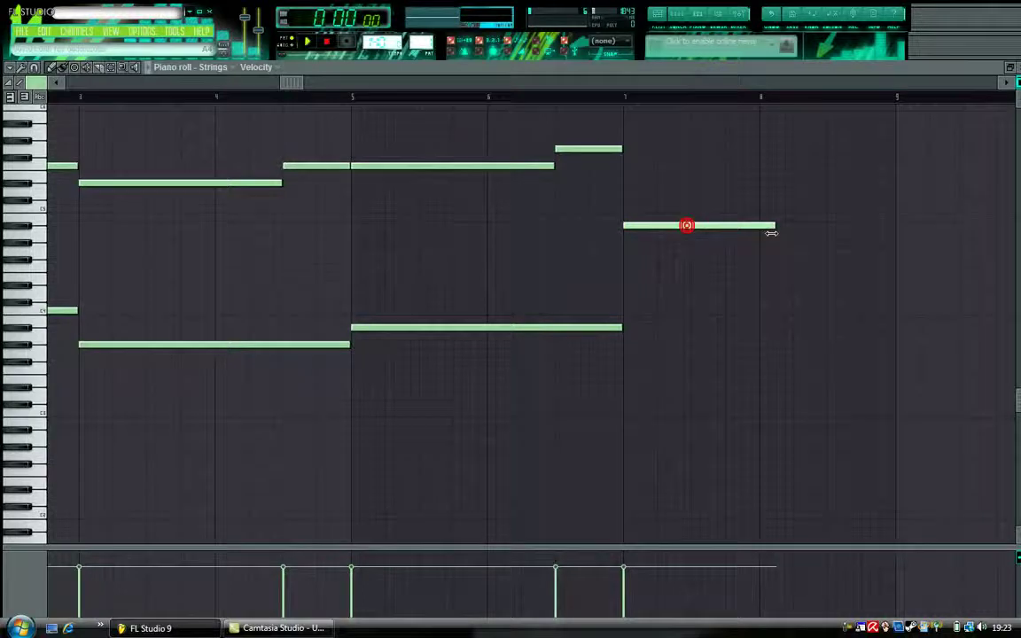
{"action": "left_click_drag", "start_coordinate": [772, 232], "coordinate": [877, 236]}
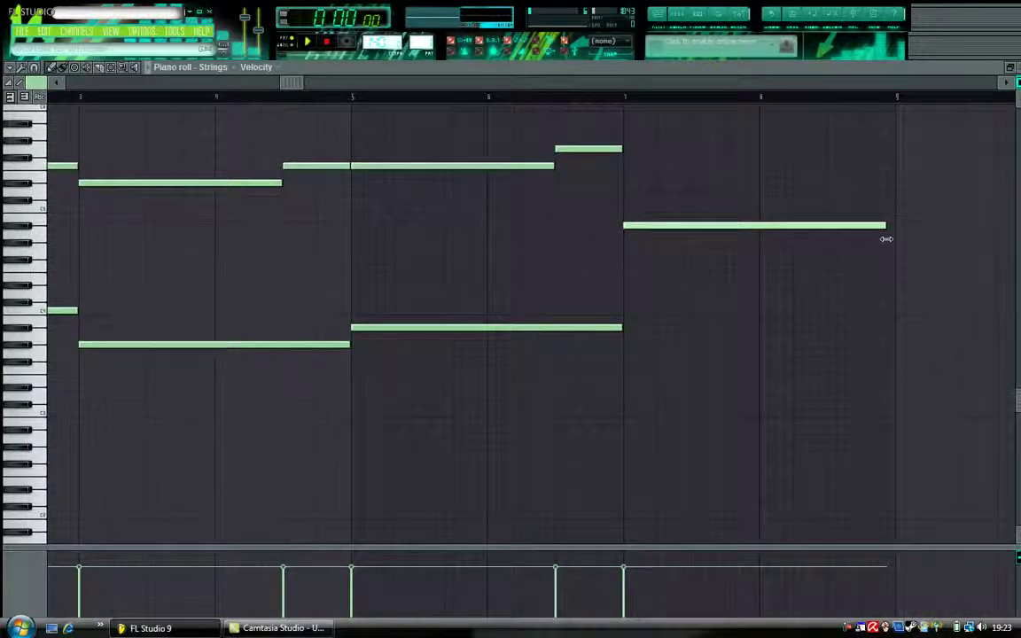
{"action": "key", "text": "space"}
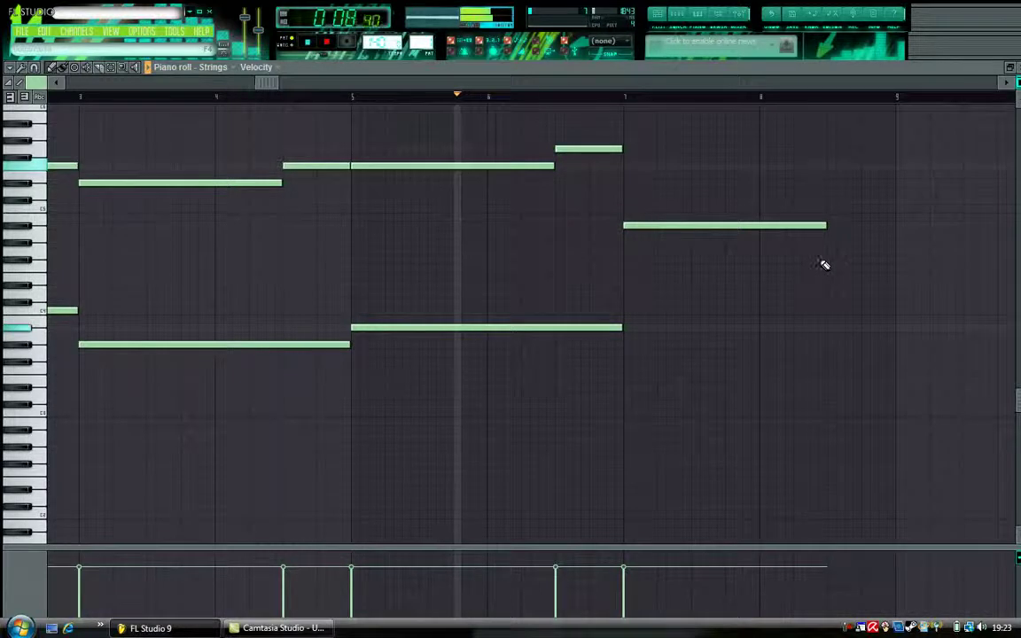
{"action": "left_click", "coordinate": [833, 251]}
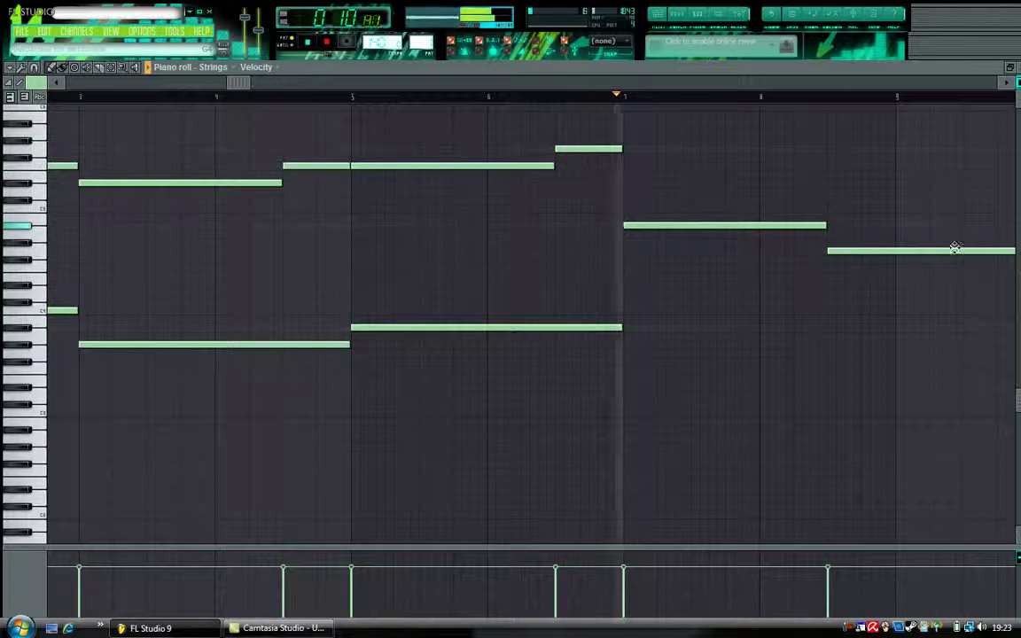
{"action": "left_click_drag", "start_coordinate": [241, 81], "coordinate": [627, 194]}
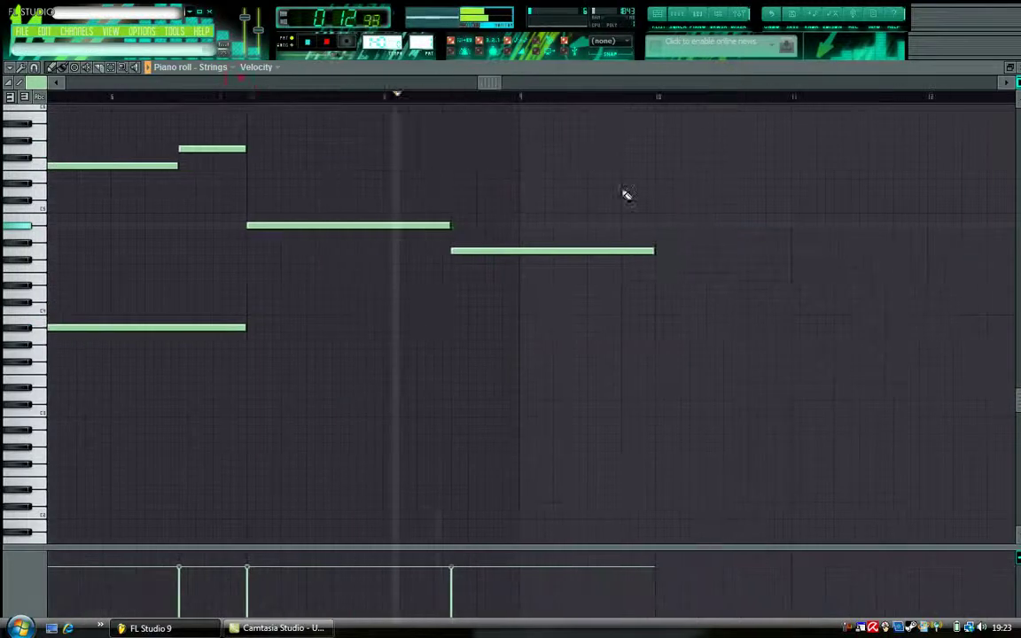
{"action": "left_click_drag", "start_coordinate": [654, 252], "coordinate": [518, 267]}
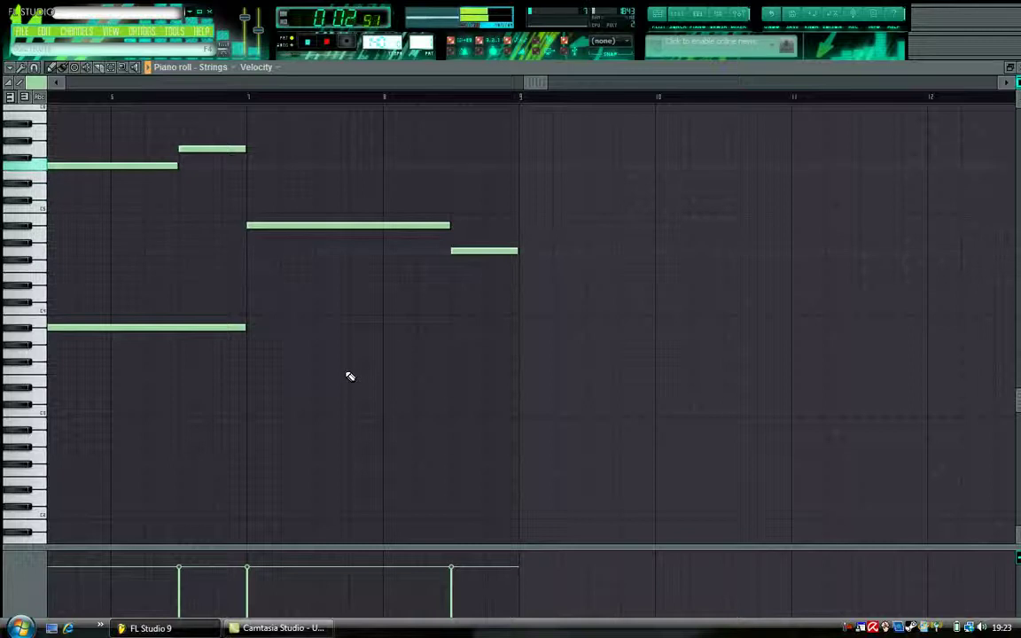
Step: Add a two-bar G3 bass note from bar 7 to bar 9 and play the pattern
{"action": "left_click", "coordinate": [253, 355]}
{"action": "left_click_drag", "start_coordinate": [312, 355], "coordinate": [513, 366]}
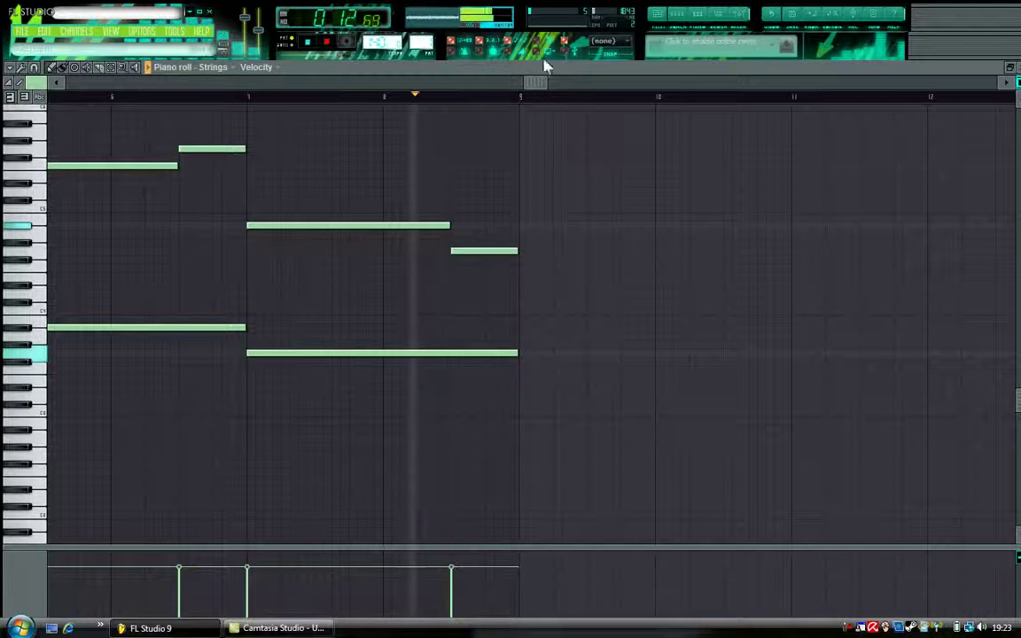
{"action": "key", "text": "space"}
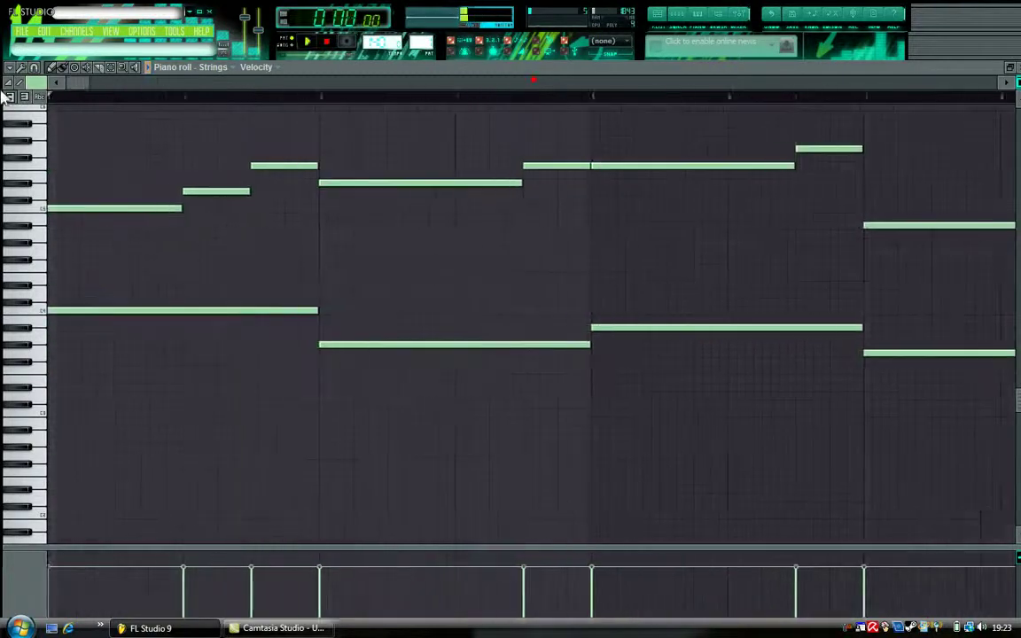
Step: Copy all the Strings notes into the Trance Synth Own piano roll of Pattern 2 and play them back
{"action": "left_click_drag", "start_coordinate": [42, 128], "coordinate": [102, 435]}
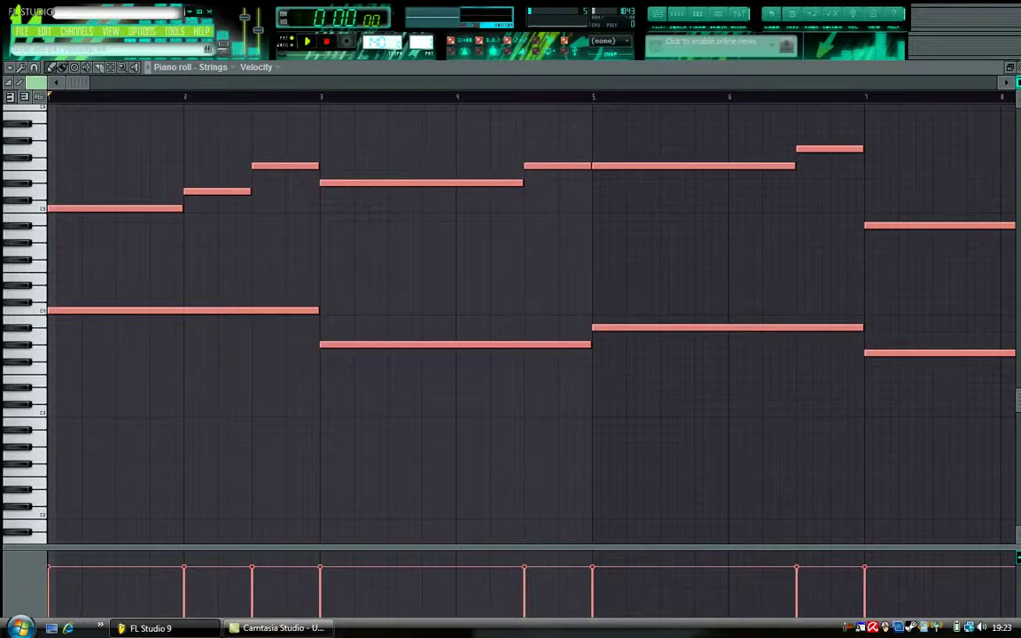
{"action": "key", "text": "F7"}
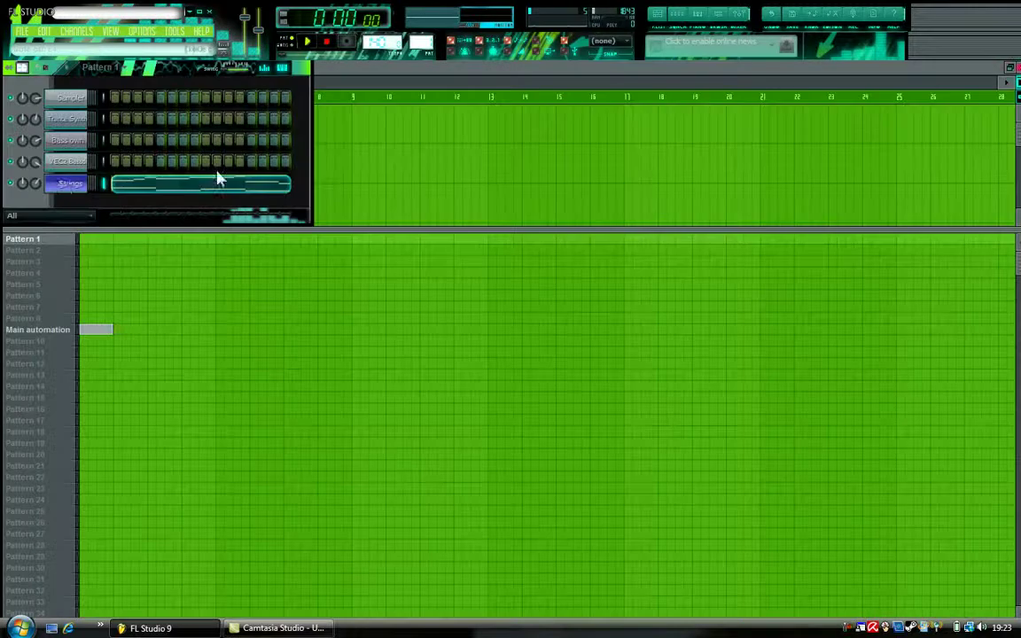
{"action": "left_click", "coordinate": [55, 183]}
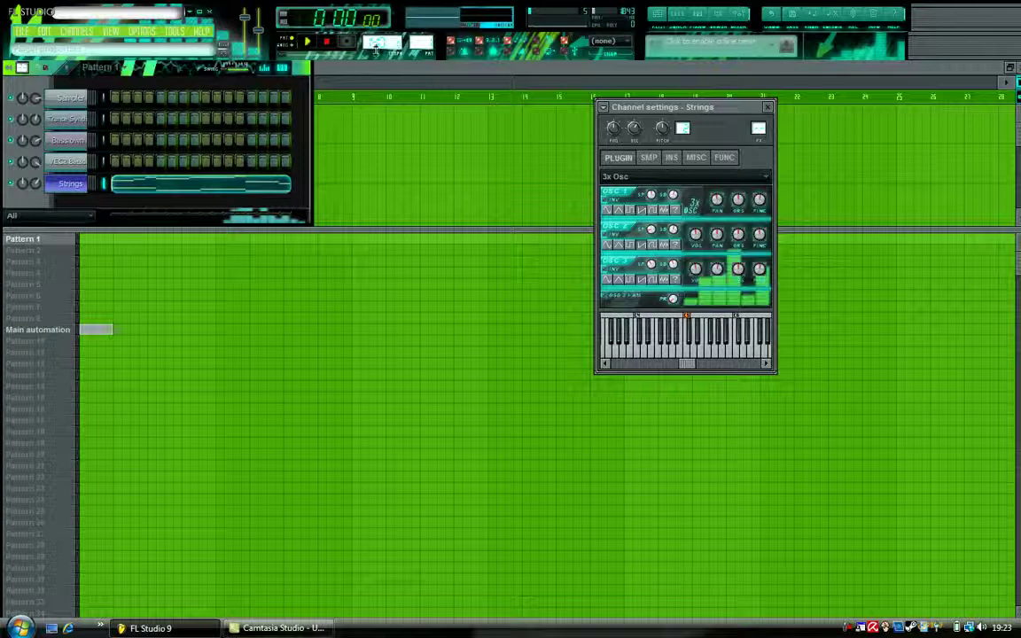
{"action": "key", "text": "F4"}
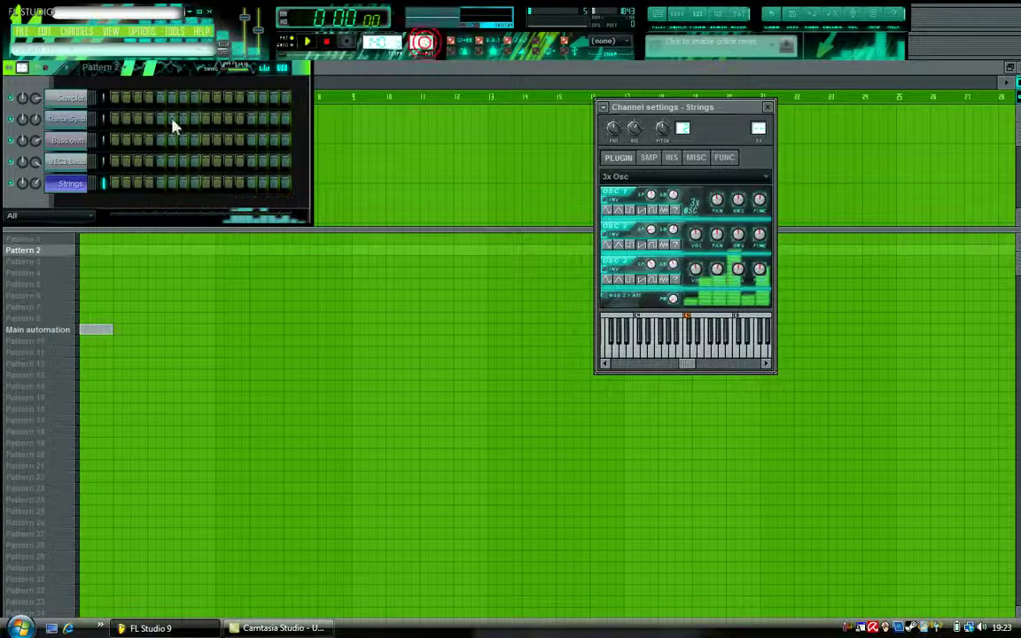
{"action": "left_click", "coordinate": [75, 120]}
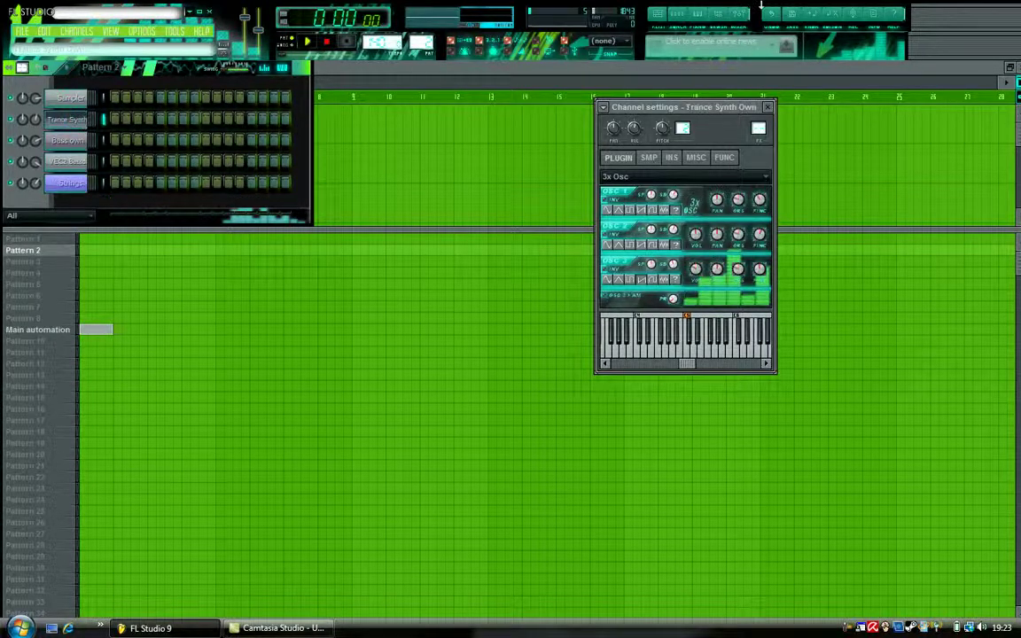
{"action": "left_click", "coordinate": [738, 16]}
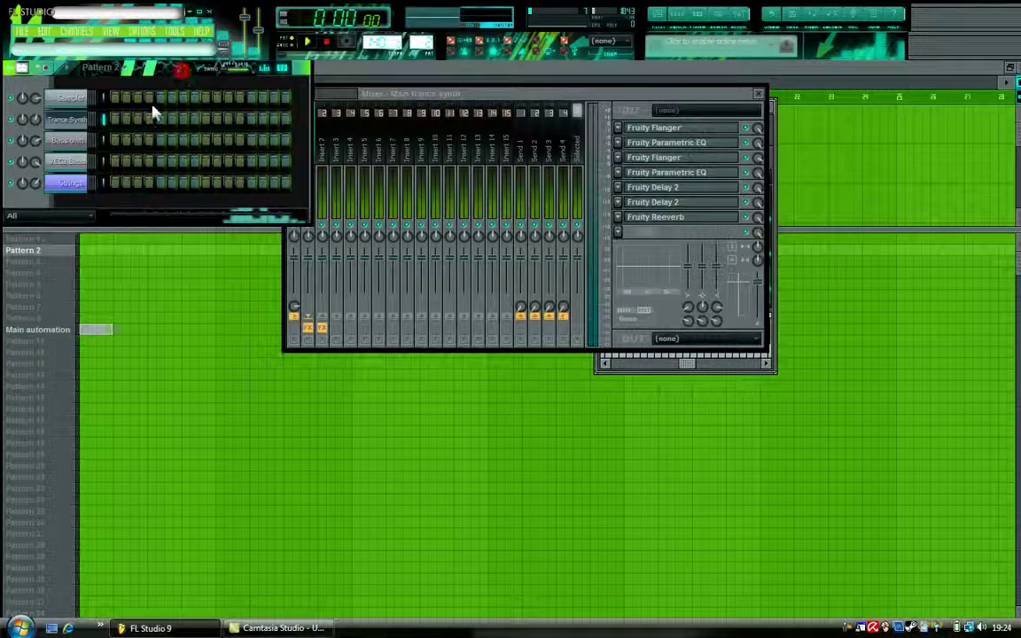
{"action": "left_click", "coordinate": [701, 15]}
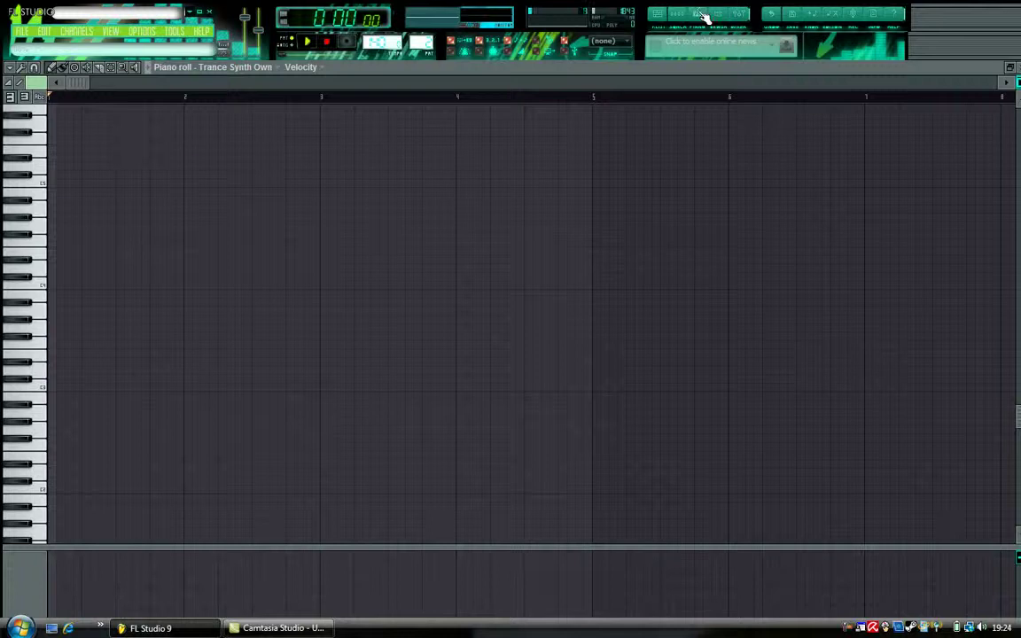
{"action": "key", "text": "space"}
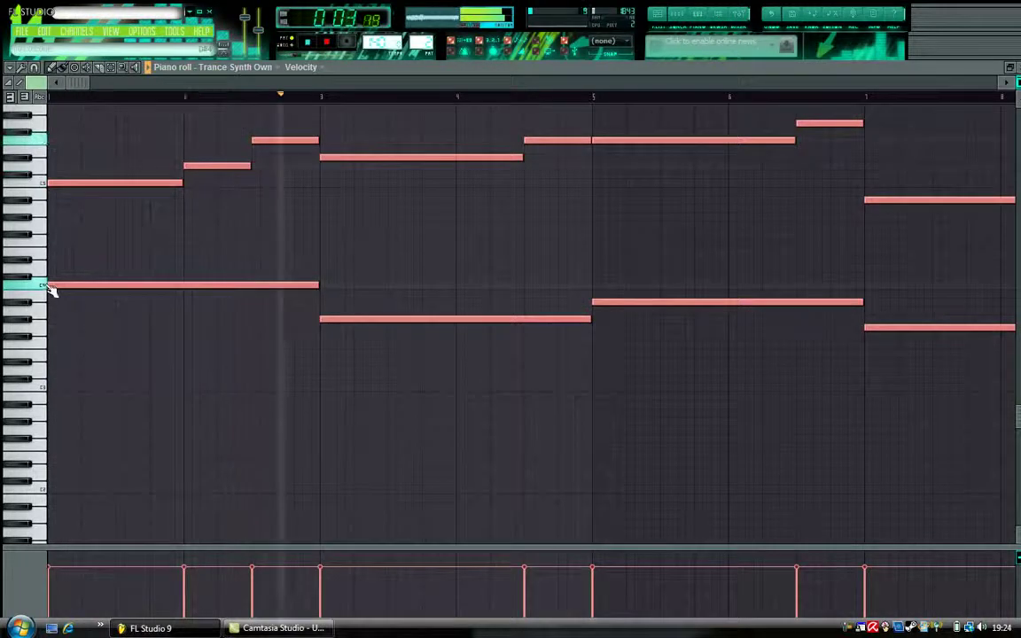
{"action": "key", "text": "space"}
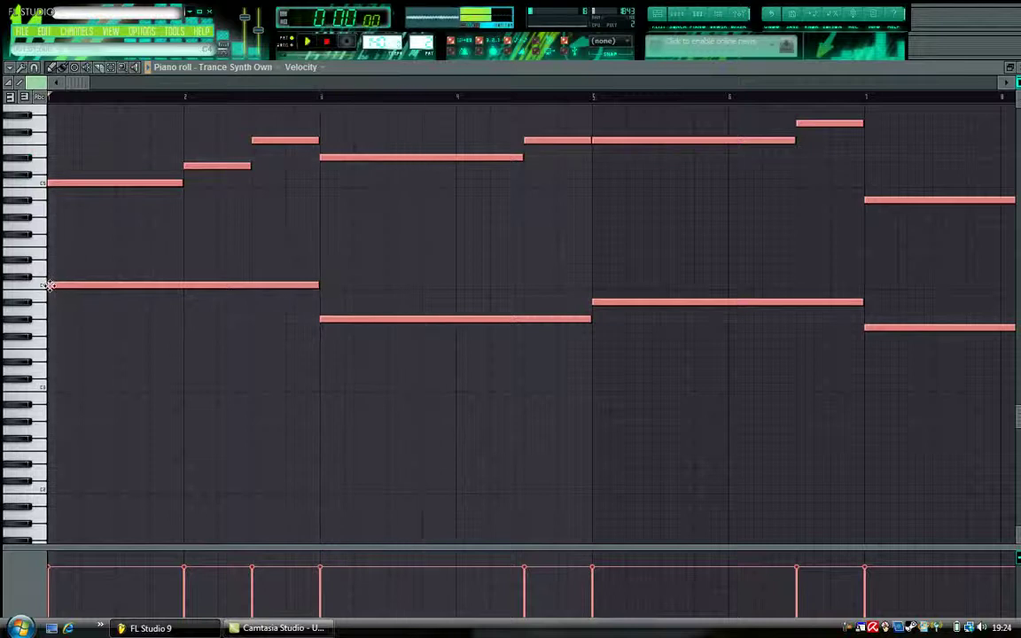
Step: Replace the long C5 note in bar 1 with four eighth-bar C5 notes starting a quarter bar apart
{"action": "right_click", "coordinate": [49, 183]}
{"action": "left_click", "coordinate": [49, 184]}
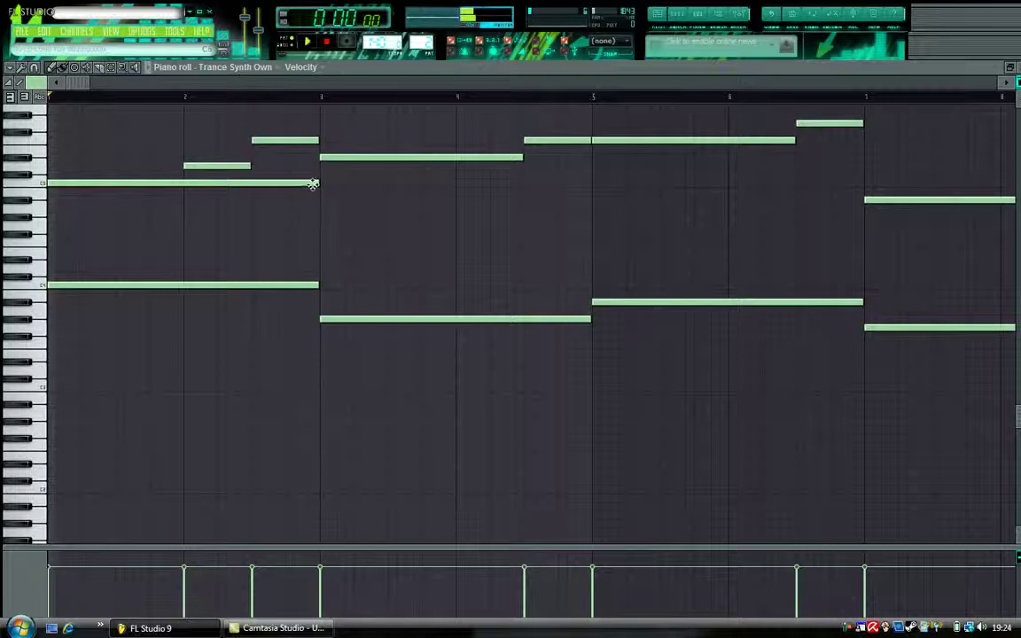
{"action": "left_click_drag", "start_coordinate": [317, 183], "coordinate": [94, 203]}
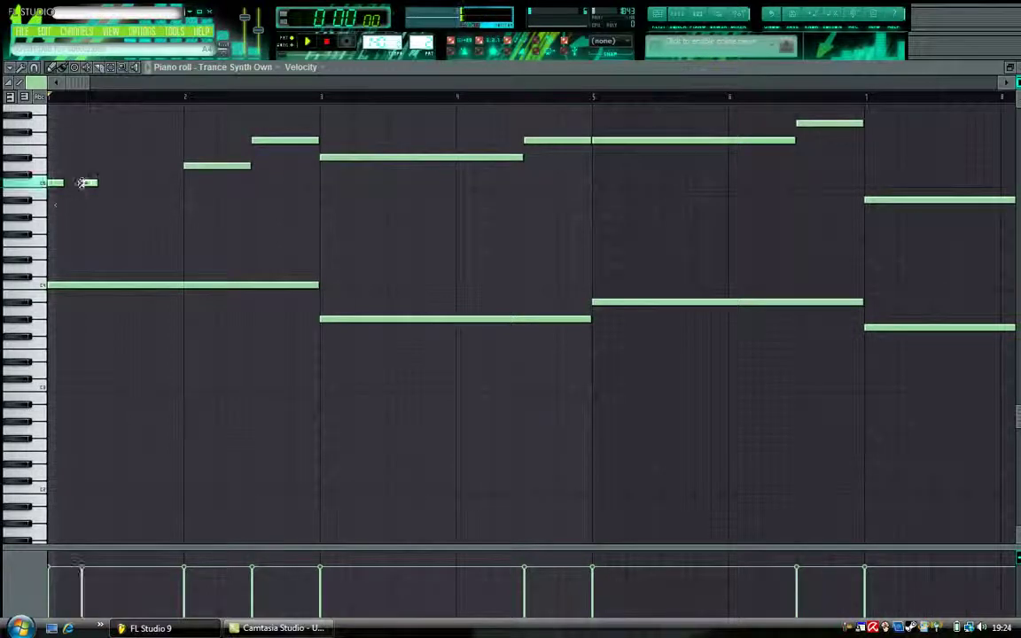
Step: Replace the long C4 note with four eighth-bar C4 notes filling the gaps between the C5 notes in bar 1
{"action": "right_click", "coordinate": [62, 285]}
{"action": "left_click", "coordinate": [65, 285]}
{"action": "left_click", "coordinate": [97, 286]}
{"action": "key", "text": "space"}
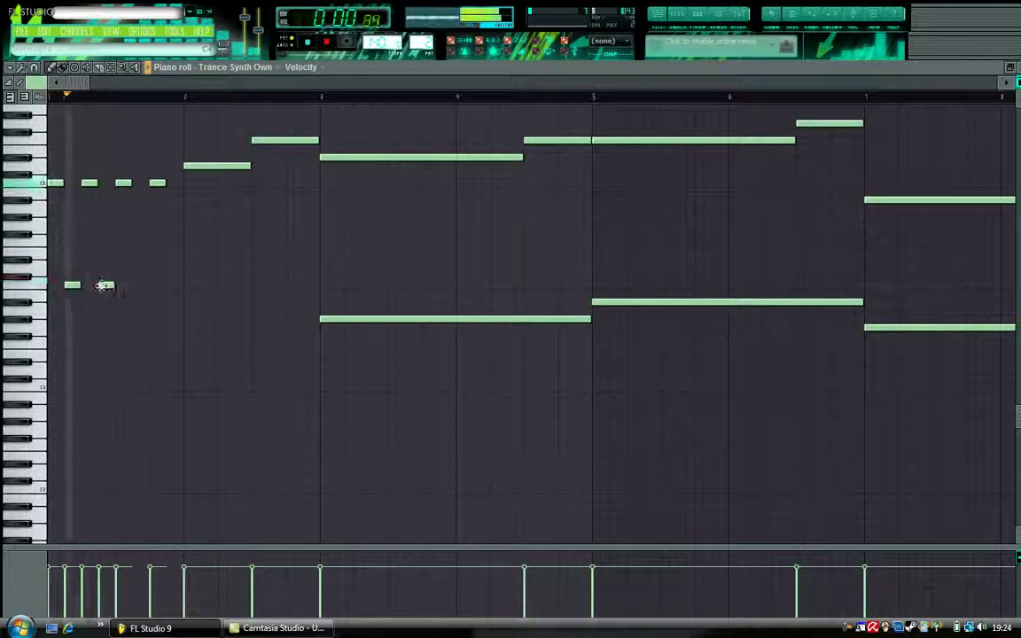
{"action": "left_click", "coordinate": [134, 286]}
{"action": "left_click", "coordinate": [168, 285]}
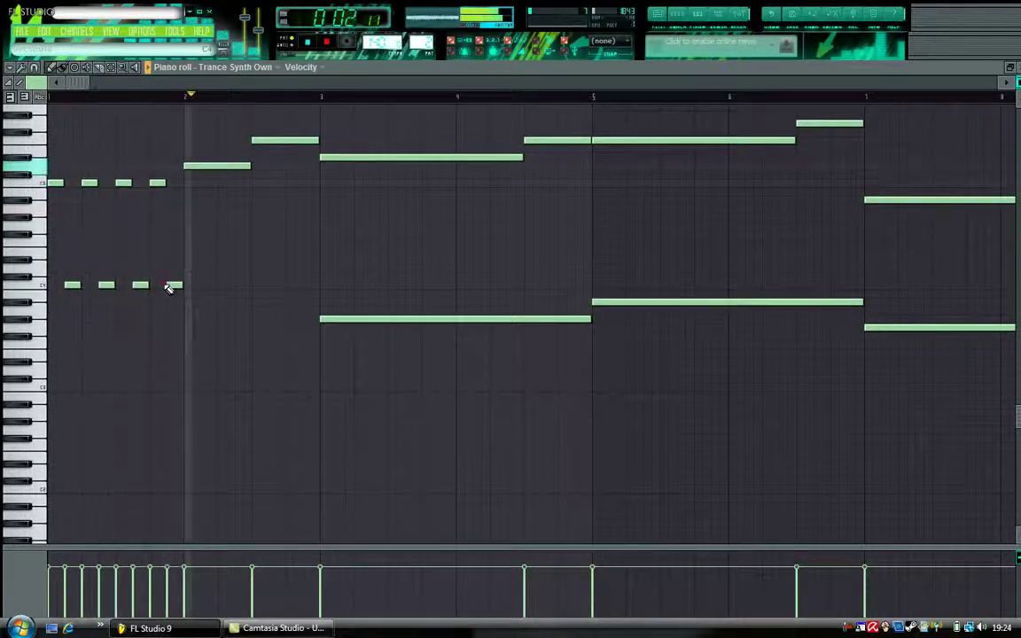
Step: Replace the long D5 and F5 notes in bar 2 with two eighth-bar notes each, starting a quarter bar apart
{"action": "right_click", "coordinate": [186, 166]}
{"action": "left_click", "coordinate": [188, 166]}
{"action": "left_click", "coordinate": [220, 165]}
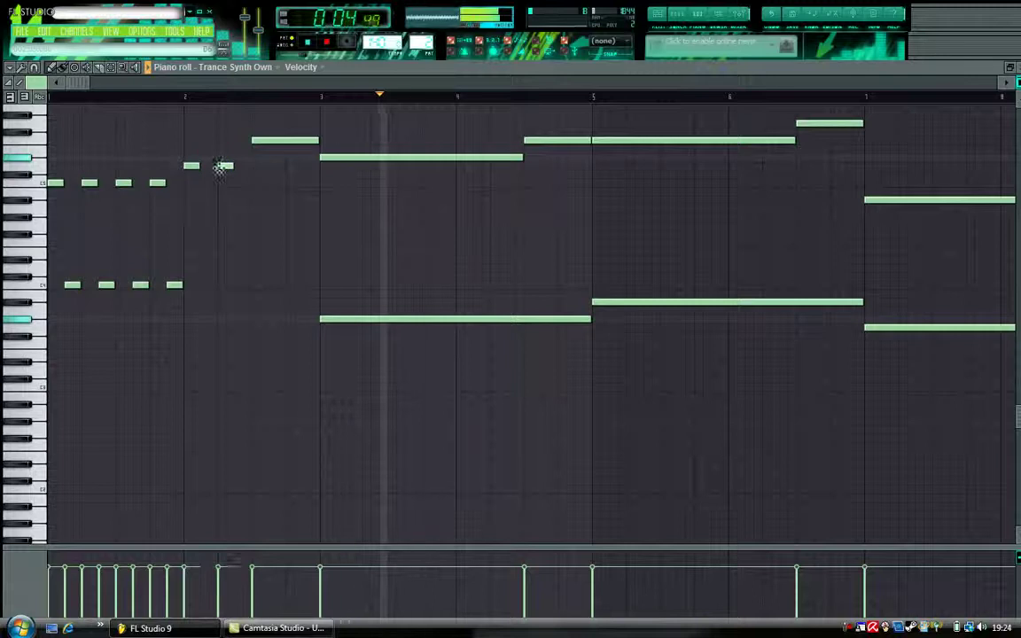
{"action": "right_click", "coordinate": [257, 140]}
{"action": "left_click", "coordinate": [255, 140]}
{"action": "left_click", "coordinate": [288, 140]}
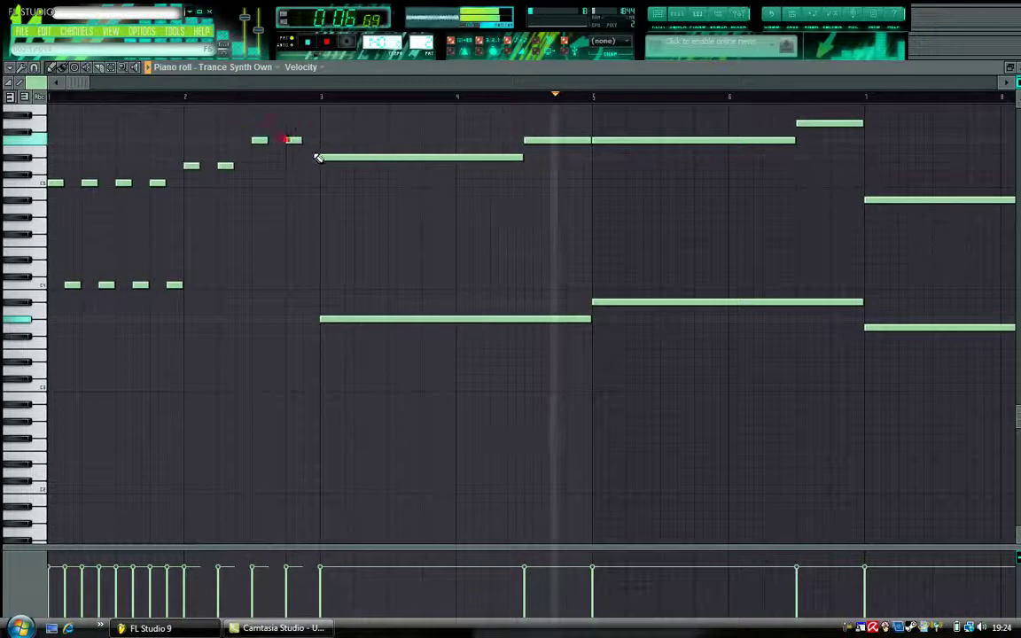
Step: Replace the long D#5 note starting at bar 3 with six eighth-bar D#5 notes starting a quarter bar apart
{"action": "right_click", "coordinate": [324, 158]}
{"action": "left_click", "coordinate": [324, 158]}
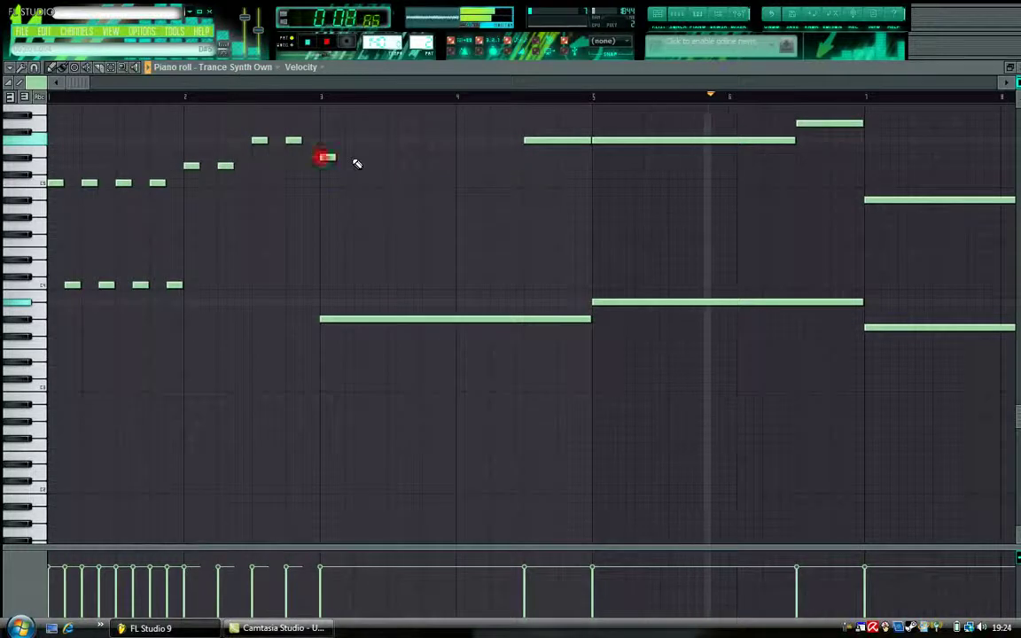
{"action": "left_click", "coordinate": [359, 158]}
{"action": "left_click", "coordinate": [393, 157]}
{"action": "left_click", "coordinate": [426, 158]}
{"action": "left_click", "coordinate": [461, 157]}
{"action": "left_click", "coordinate": [494, 158]}
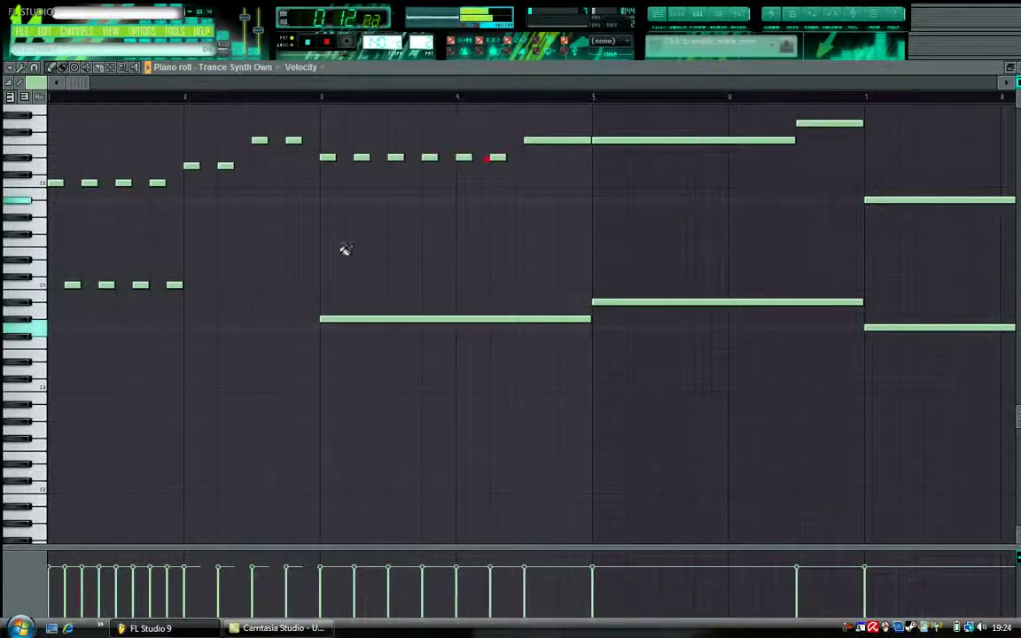
Step: Add four eighth-bar C4 notes in bar 2, filling the gaps between the D5 and F5 notes
{"action": "left_click", "coordinate": [206, 285]}
{"action": "left_click", "coordinate": [240, 285]}
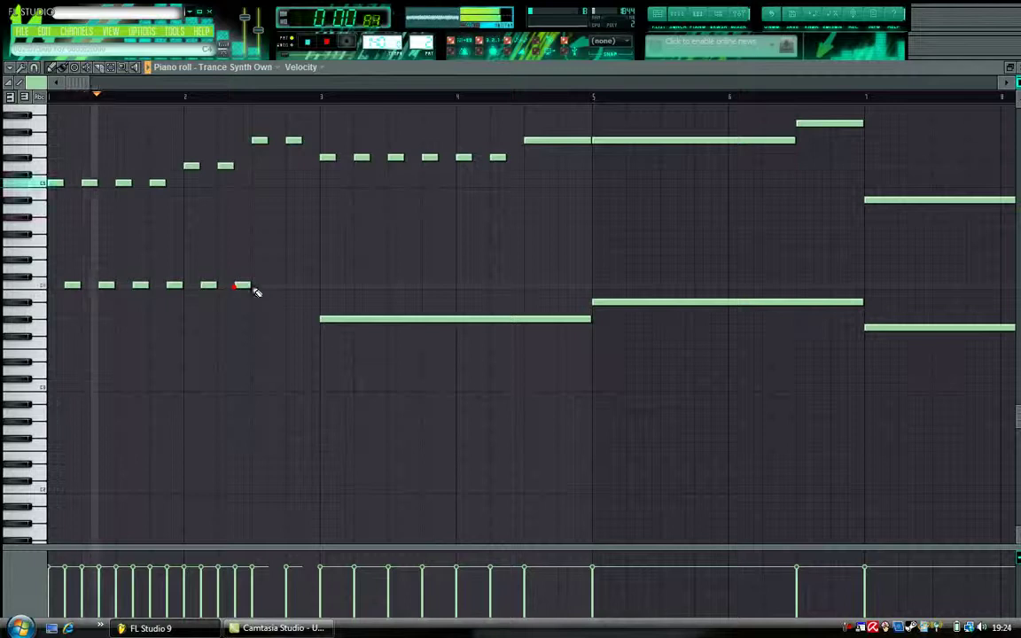
{"action": "left_click", "coordinate": [274, 284]}
{"action": "left_click", "coordinate": [310, 285]}
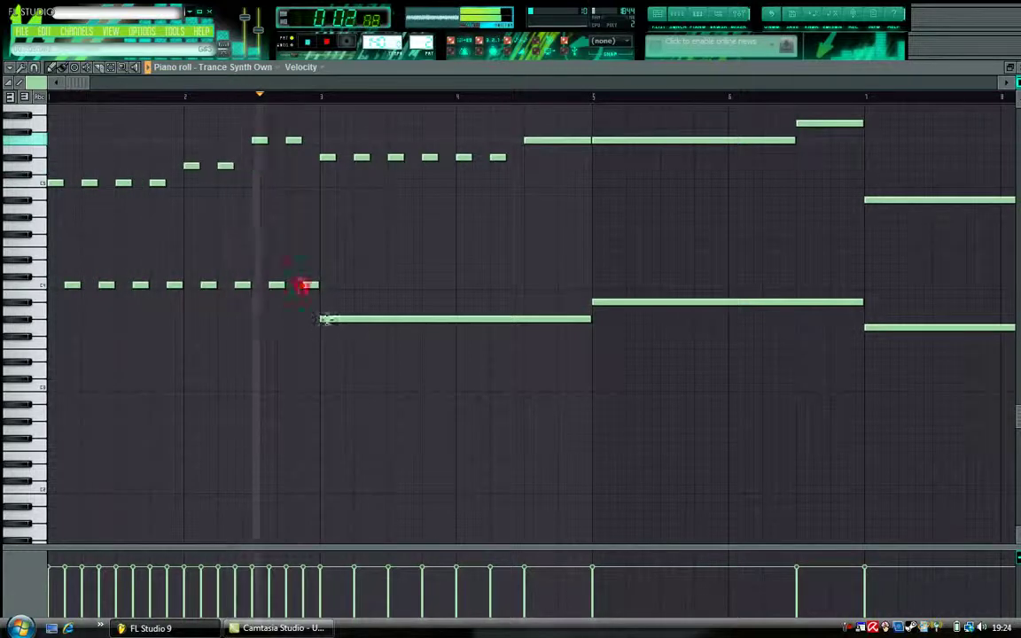
Step: Replace the long G#3 note with eight eighth-bar G#3 notes on the offbeats of bars 3 and 4
{"action": "right_click", "coordinate": [322, 319]}
{"action": "left_click", "coordinate": [341, 320]}
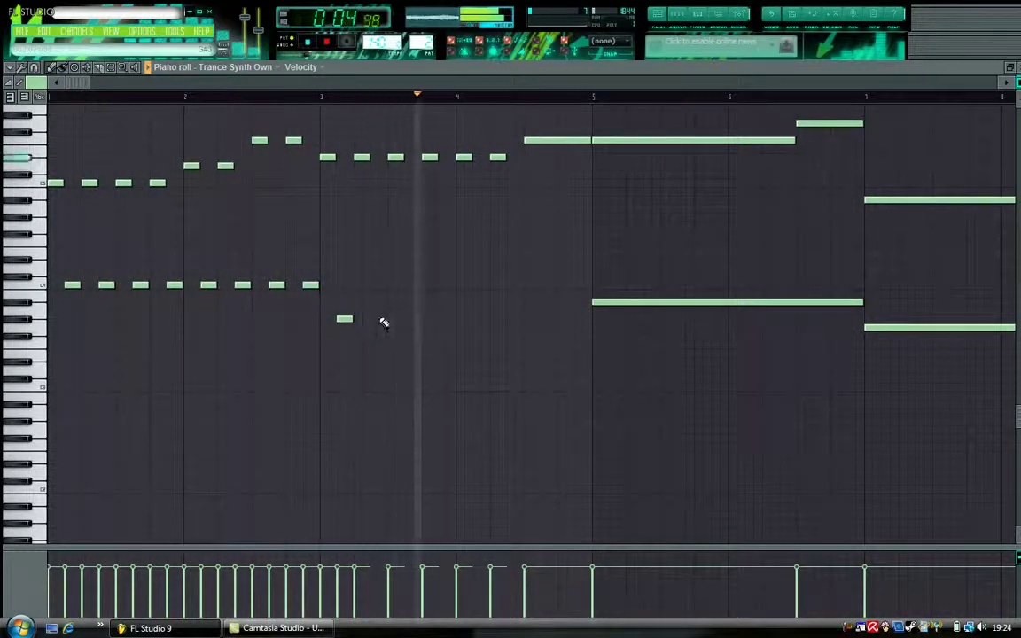
{"action": "left_click", "coordinate": [374, 319]}
{"action": "left_click", "coordinate": [413, 319]}
{"action": "left_click", "coordinate": [440, 319]}
{"action": "left_click", "coordinate": [475, 319]}
{"action": "left_click", "coordinate": [507, 319]}
{"action": "left_click", "coordinate": [546, 319]}
{"action": "left_click", "coordinate": [579, 319]}
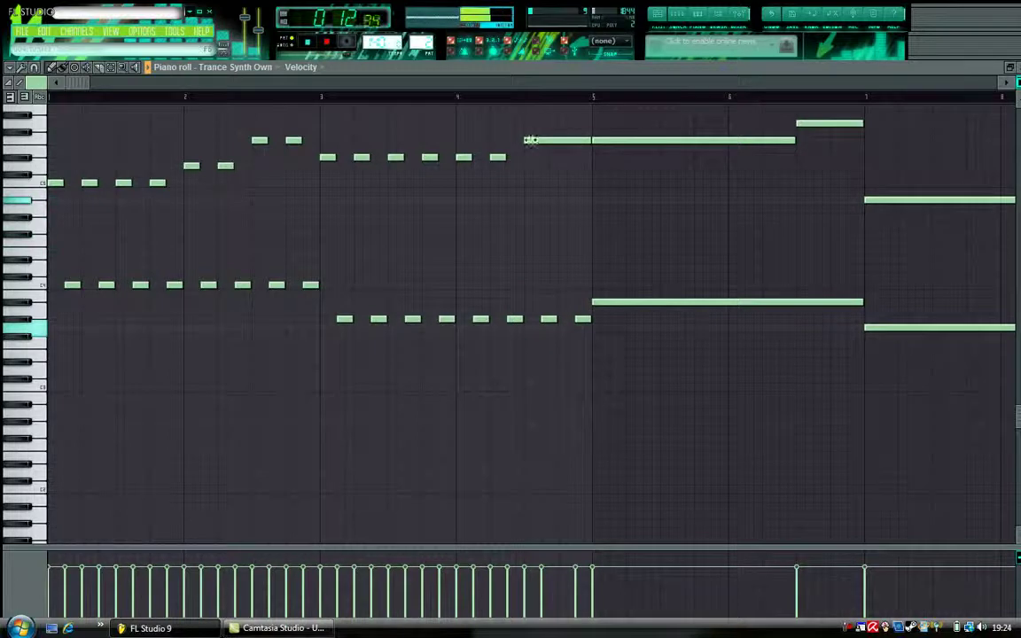
Step: Replace the two long F5 notes in bars 4 to 6 with eight eighth-bar F5 notes starting a quarter bar apart
{"action": "right_click", "coordinate": [528, 142]}
{"action": "left_click", "coordinate": [530, 140]}
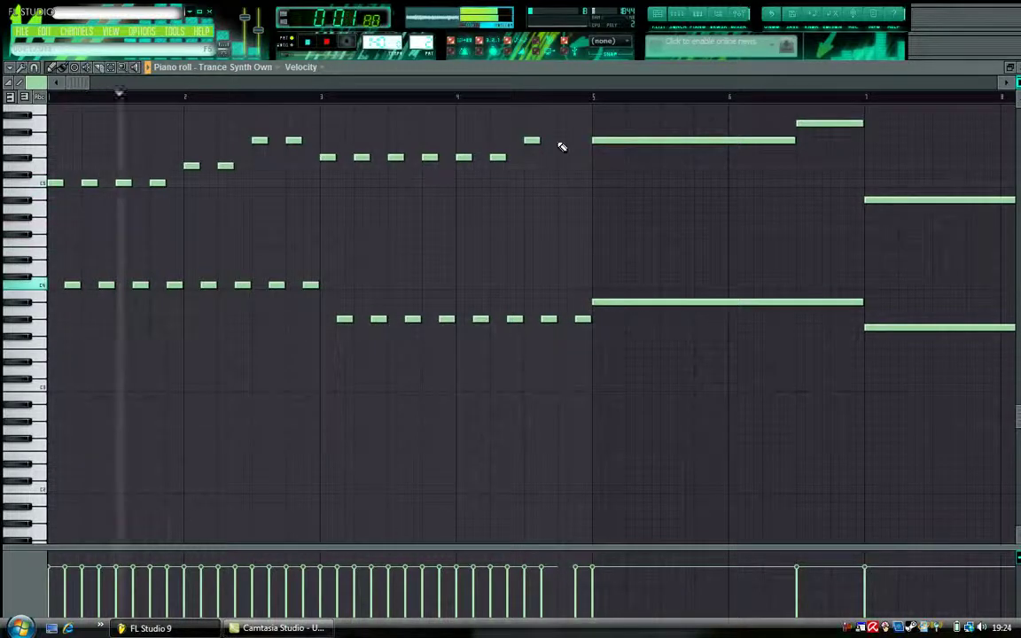
{"action": "left_click", "coordinate": [560, 140]}
{"action": "right_click", "coordinate": [597, 141]}
{"action": "left_click", "coordinate": [596, 140]}
{"action": "left_click", "coordinate": [629, 140]}
{"action": "left_click", "coordinate": [662, 141]}
{"action": "left_click", "coordinate": [694, 141]}
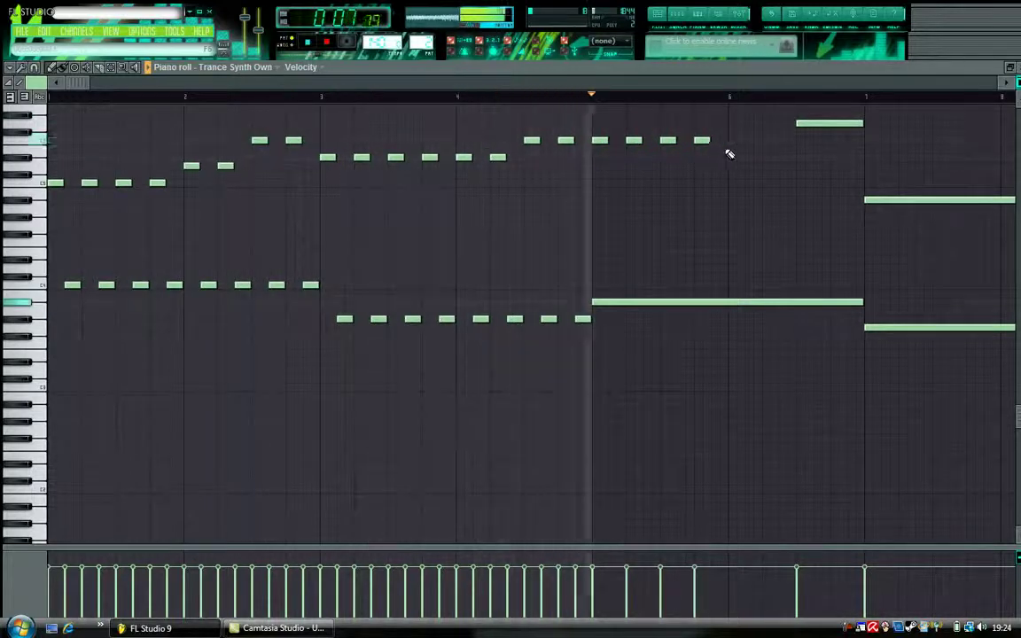
{"action": "left_click", "coordinate": [729, 141]}
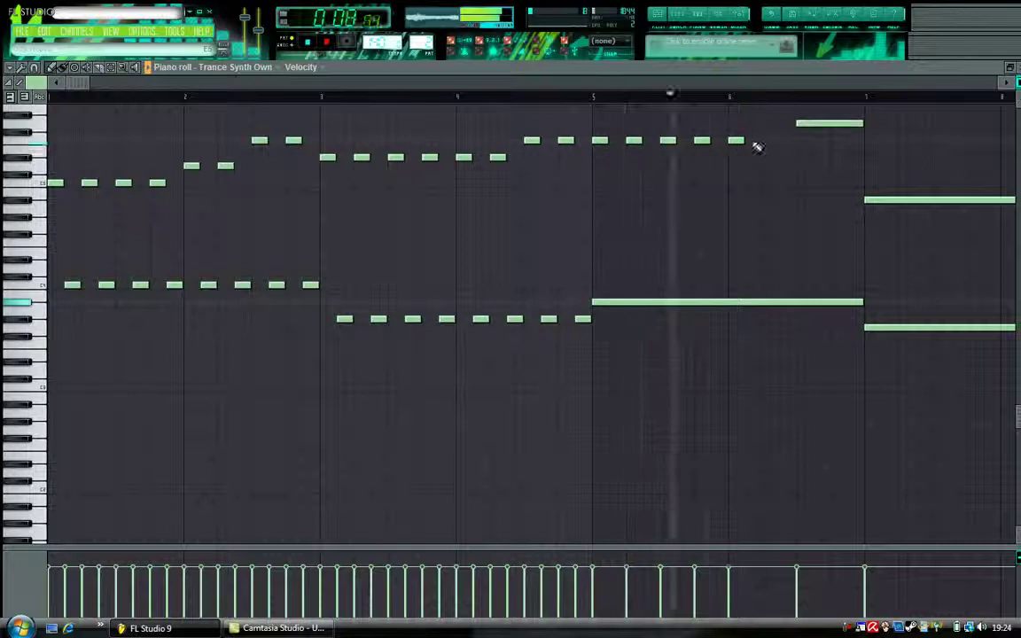
Step: Replace the long G5 note at the end of bar 6 with two eighth-bar G5 notes a quarter bar apart
{"action": "right_click", "coordinate": [802, 125]}
{"action": "left_click", "coordinate": [802, 123]}
{"action": "left_click", "coordinate": [837, 124]}
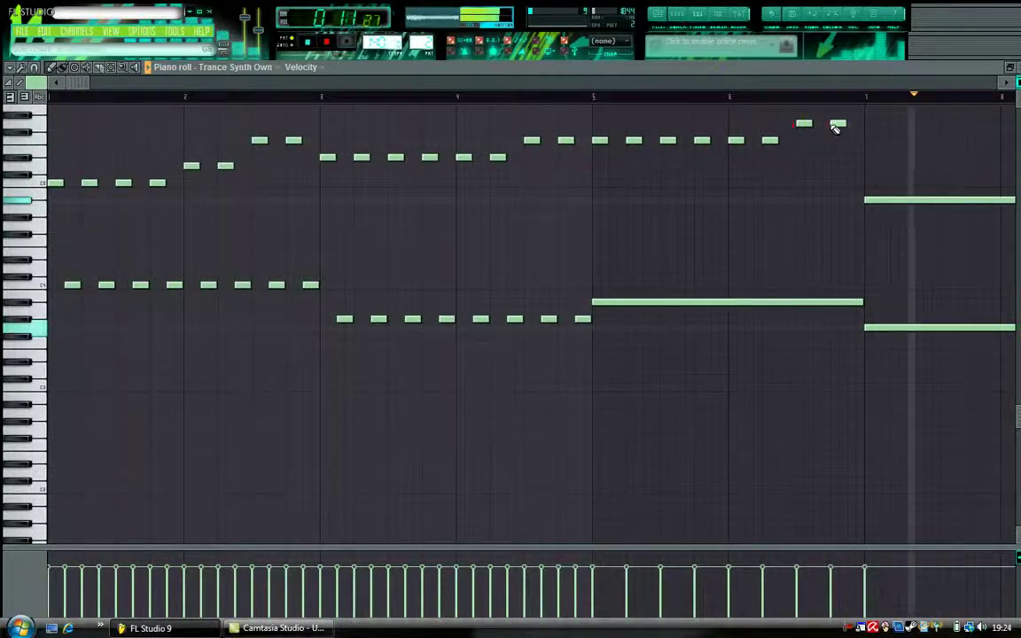
Step: Replace the long A#3 note with eight eighth-bar A#3 notes on the offbeats of bars 5 and 6
{"action": "scroll", "coordinate": [873, 221], "scroll_direction": "up", "scroll_amount": 3}
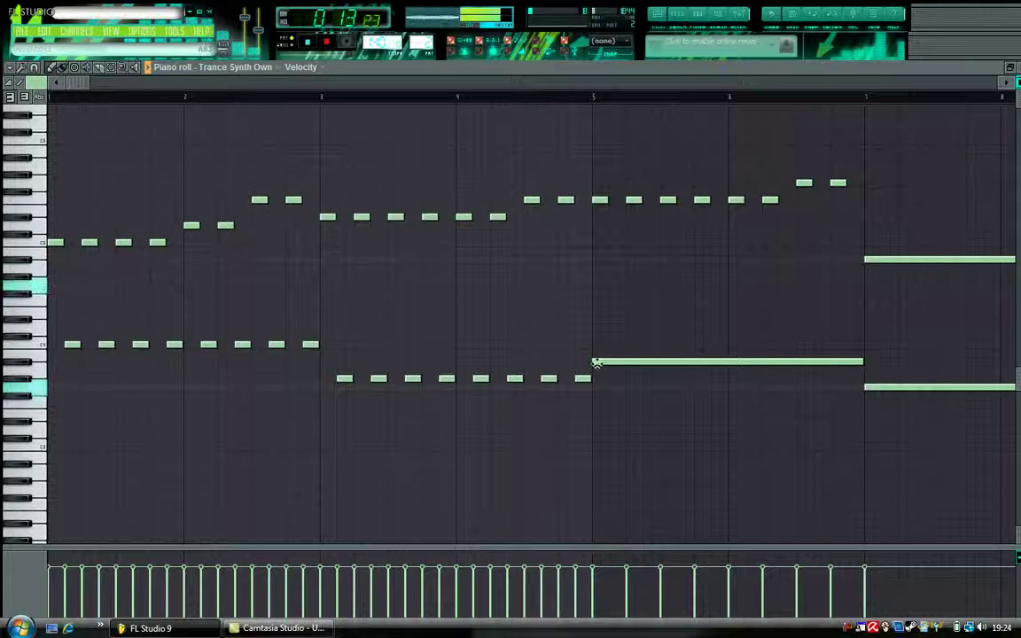
{"action": "right_click", "coordinate": [597, 362]}
{"action": "left_click", "coordinate": [614, 362]}
{"action": "left_click", "coordinate": [652, 362]}
{"action": "left_click", "coordinate": [684, 362]}
{"action": "left_click", "coordinate": [714, 362]}
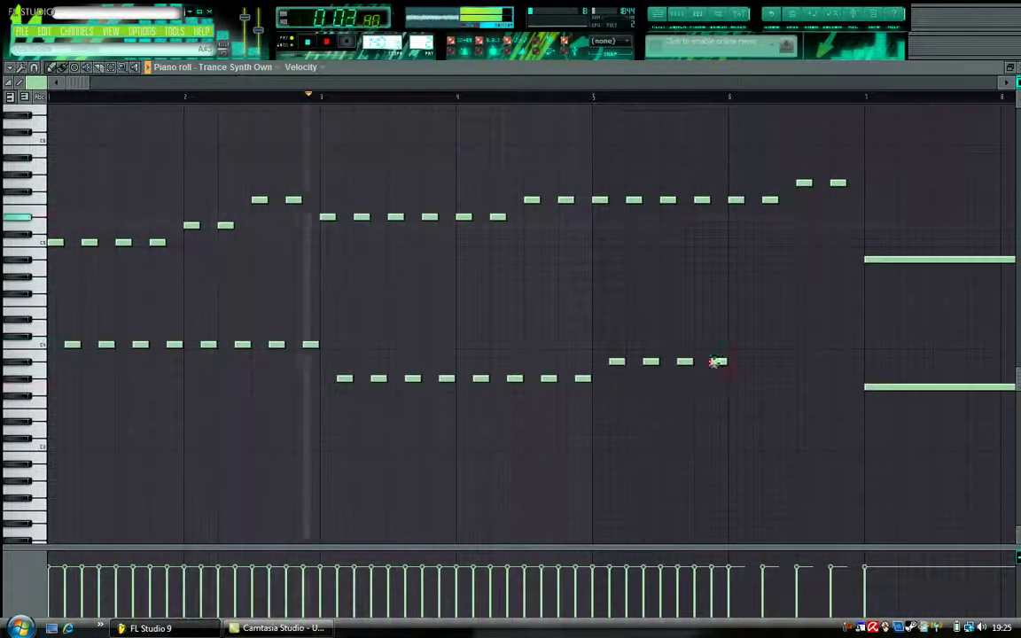
{"action": "left_click", "coordinate": [750, 361]}
{"action": "left_click", "coordinate": [785, 361]}
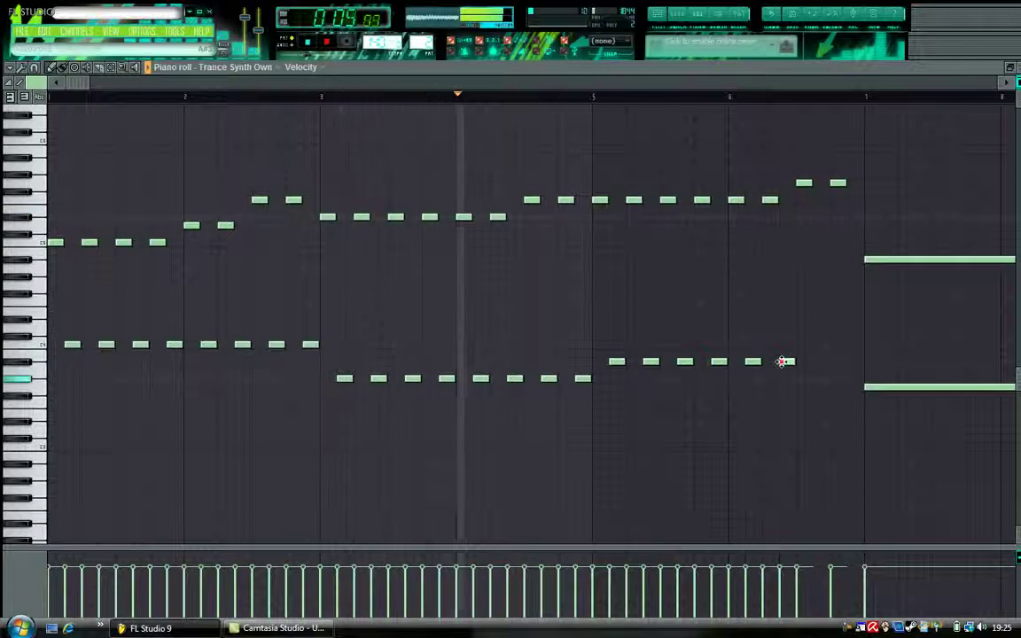
{"action": "left_click", "coordinate": [819, 361]}
{"action": "left_click", "coordinate": [848, 362]}
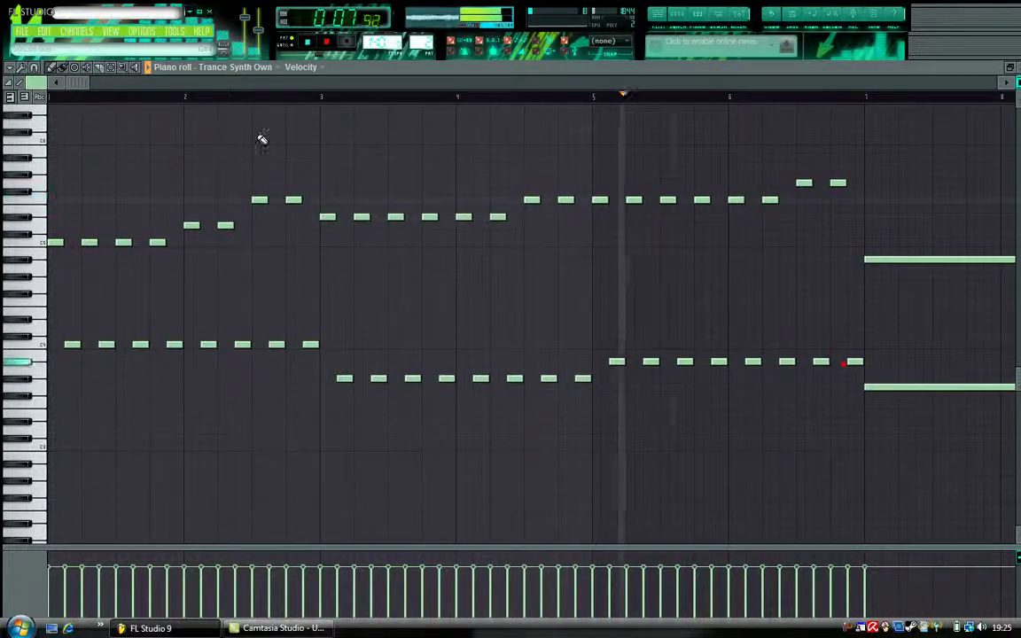
Step: Replace the long A#4 and G4 notes in bars 7 and 8 with six A#4 and two G4 eighth-bar notes, a quarter bar apart
{"action": "left_click_drag", "start_coordinate": [106, 90], "coordinate": [443, 144]}
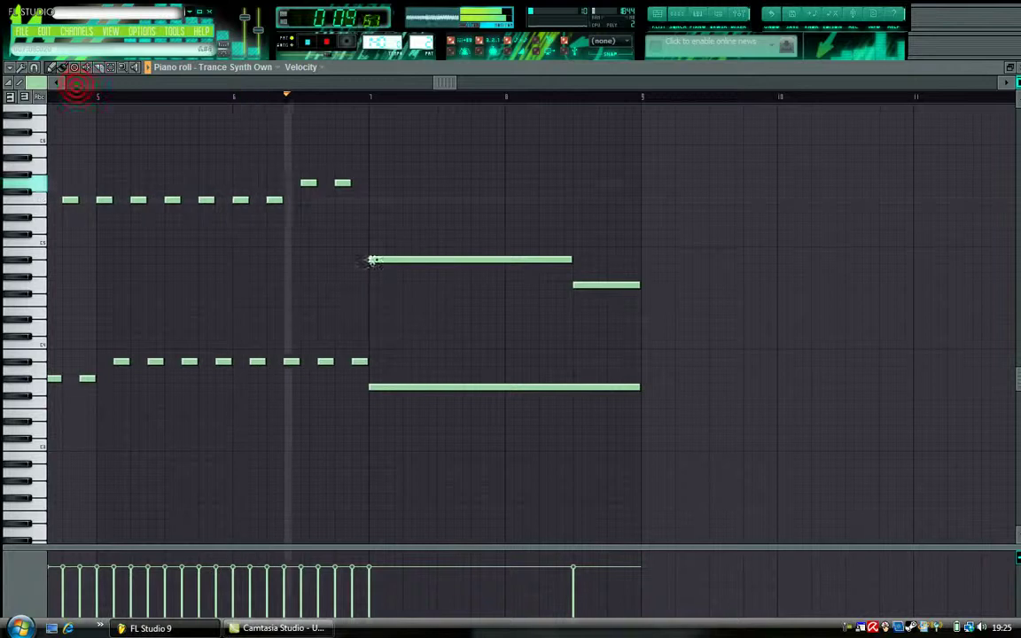
{"action": "right_click", "coordinate": [372, 260]}
{"action": "left_click", "coordinate": [408, 260]}
{"action": "left_click", "coordinate": [442, 260]}
{"action": "left_click", "coordinate": [477, 259]}
{"action": "left_click", "coordinate": [511, 260]}
{"action": "left_click", "coordinate": [538, 259]}
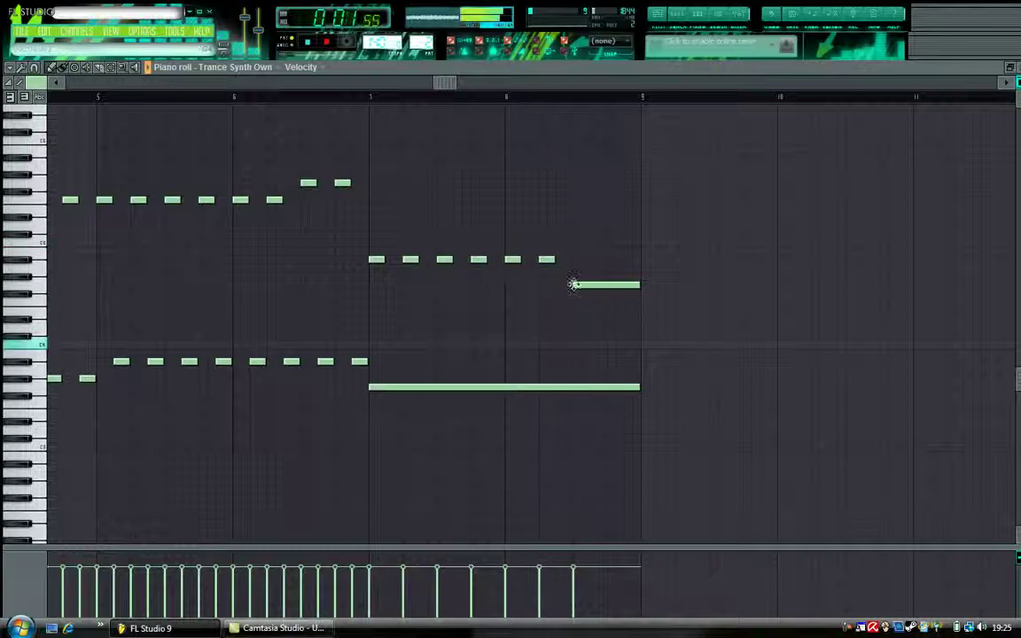
{"action": "left_click", "coordinate": [607, 285]}
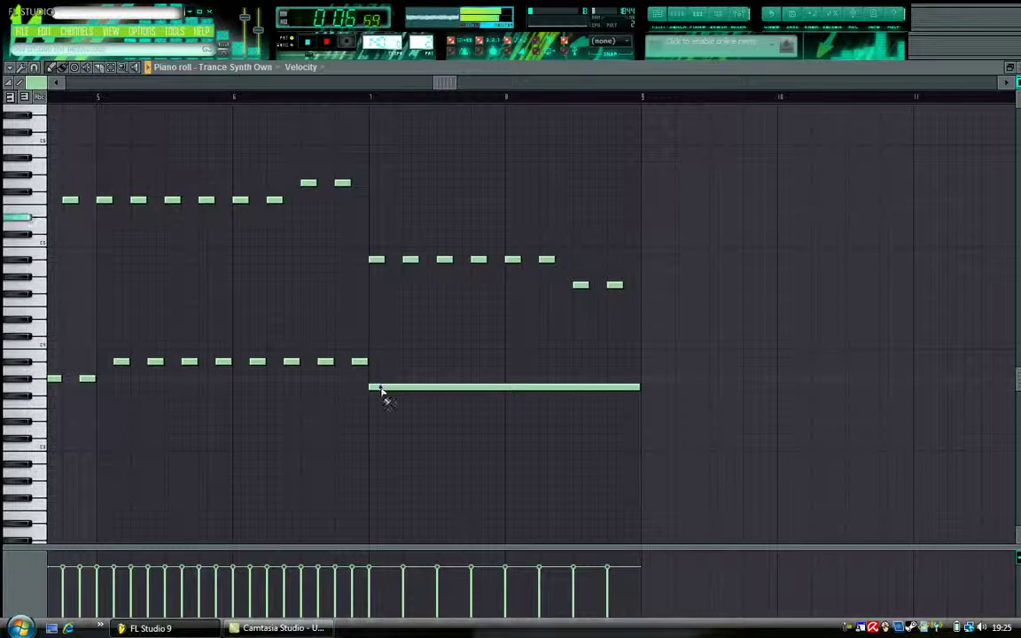
Step: Replace the long G3 note with eight eighth-bar G3 notes on the offbeats of bars 7 and 8
{"action": "right_click", "coordinate": [379, 387]}
{"action": "left_click", "coordinate": [390, 387]}
{"action": "left_click", "coordinate": [424, 387]}
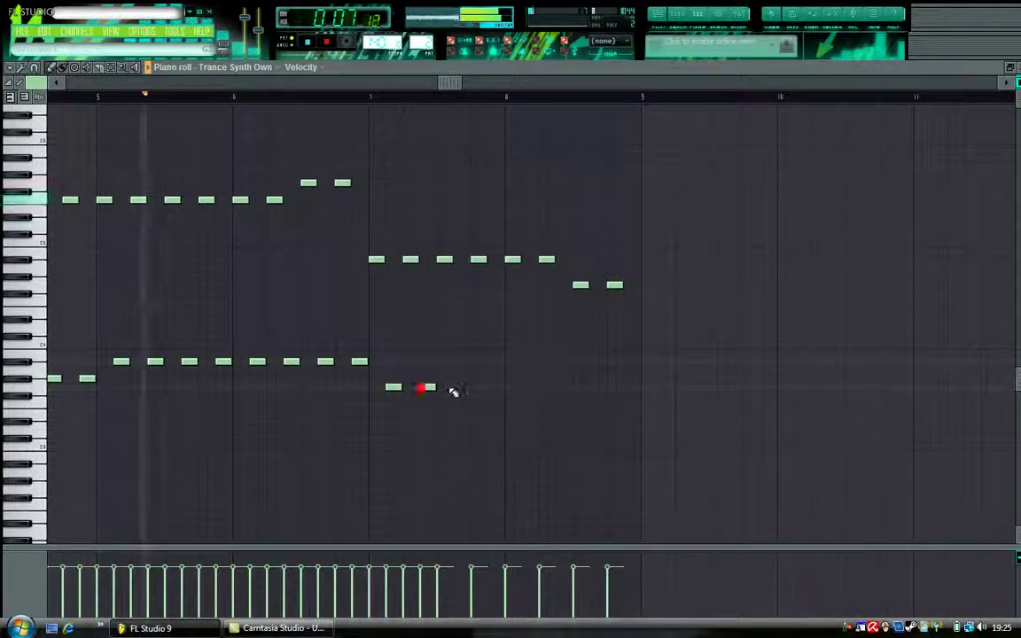
{"action": "left_click", "coordinate": [457, 388]}
{"action": "left_click", "coordinate": [492, 387]}
{"action": "left_click", "coordinate": [526, 387]}
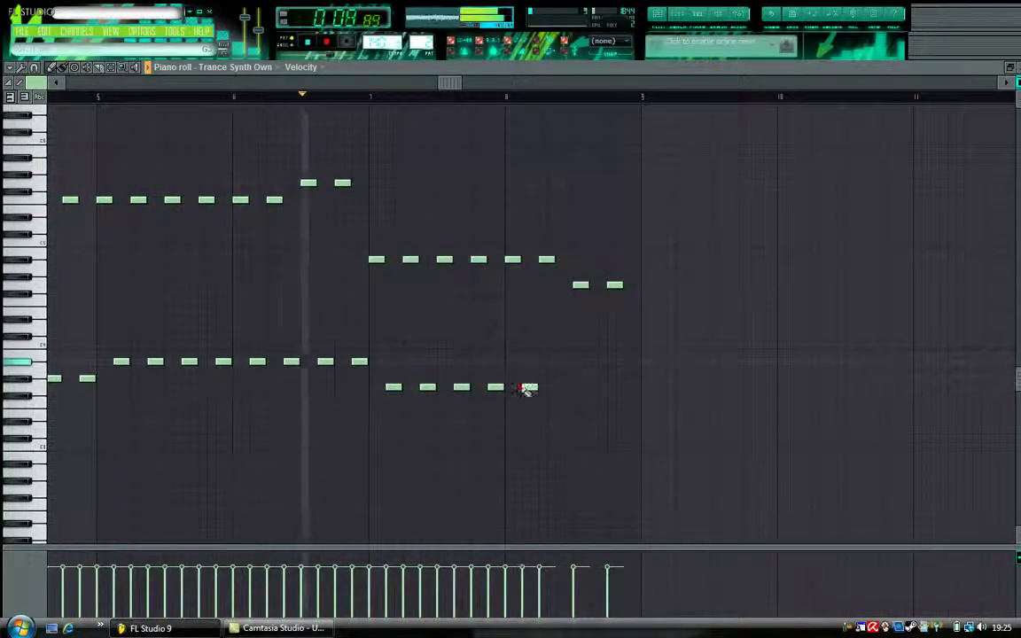
{"action": "left_click", "coordinate": [560, 388]}
{"action": "left_click", "coordinate": [594, 388]}
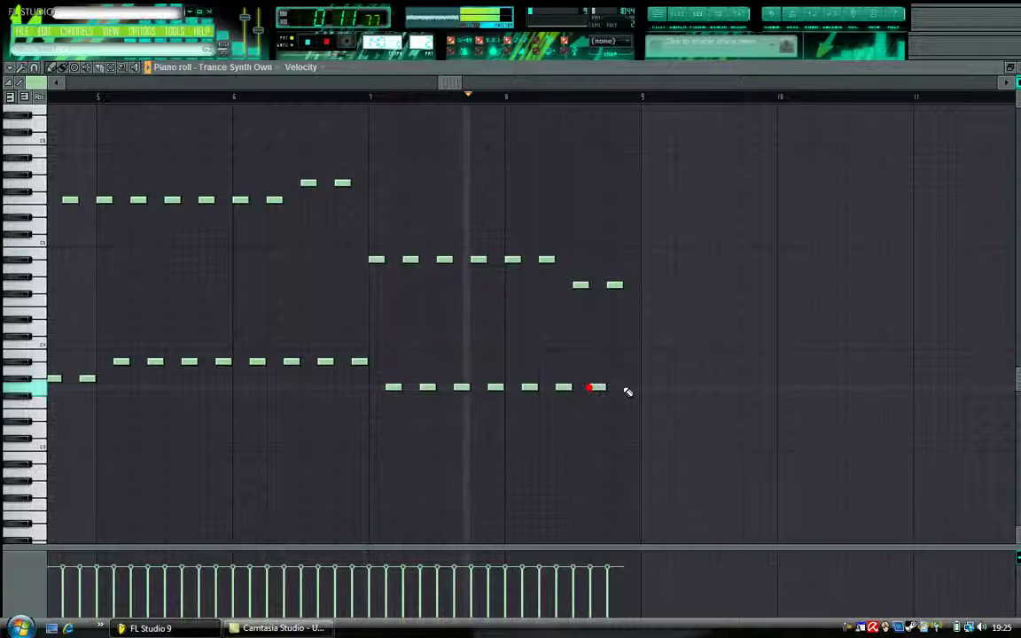
{"action": "left_click", "coordinate": [628, 387]}
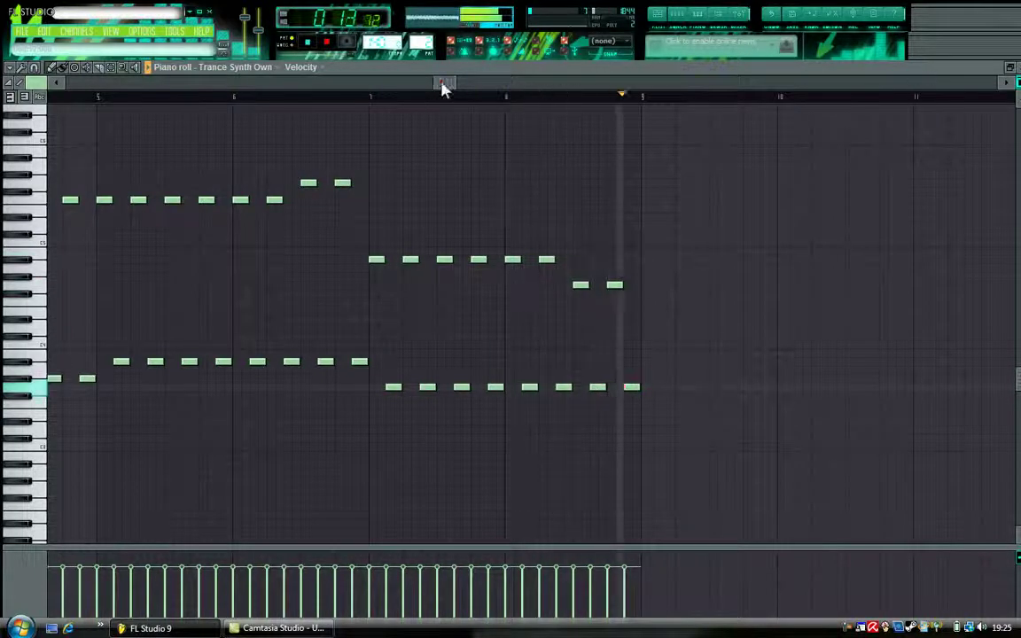
Step: Copy all the lower bass notes of the trance synth, stop playback and switch to Pattern 3
{"action": "left_click_drag", "start_coordinate": [44, 316], "coordinate": [73, 461]}
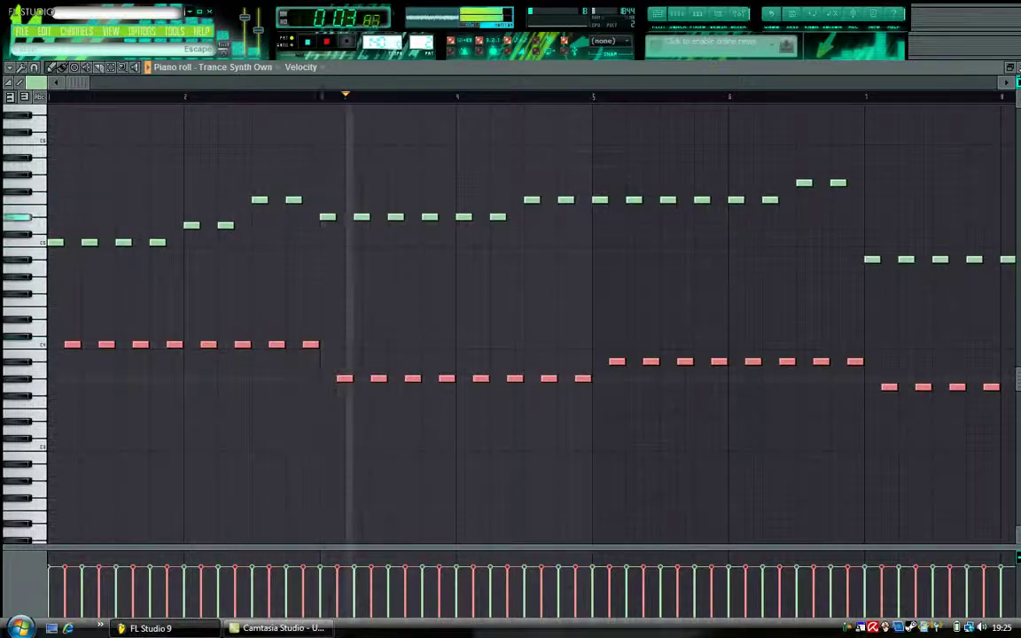
{"action": "key", "text": "F7"}
{"action": "key", "text": "space"}
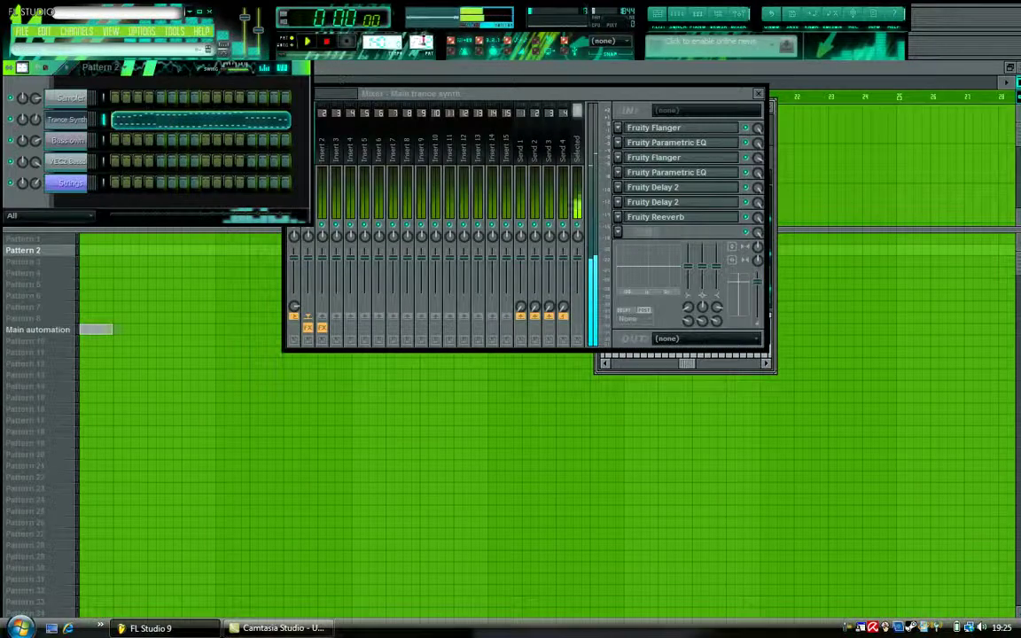
{"action": "left_click", "coordinate": [423, 40]}
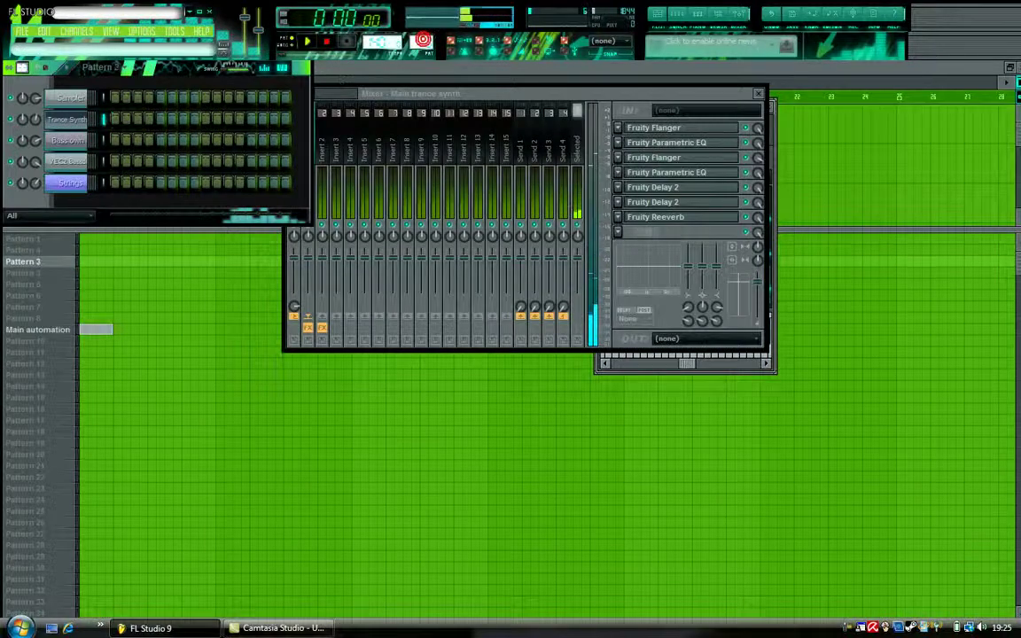
Step: Open the Bass own channel and view the Fruity Reeverb settings on its mixer track, Insert 2
{"action": "left_click", "coordinate": [69, 142]}
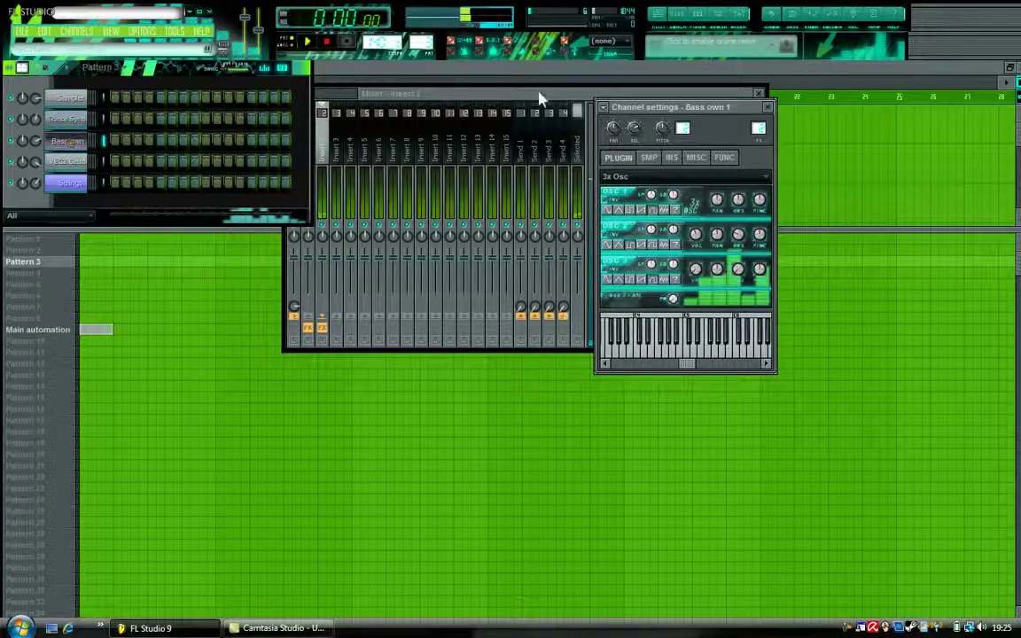
{"action": "left_click", "coordinate": [459, 96]}
{"action": "left_click", "coordinate": [652, 128]}
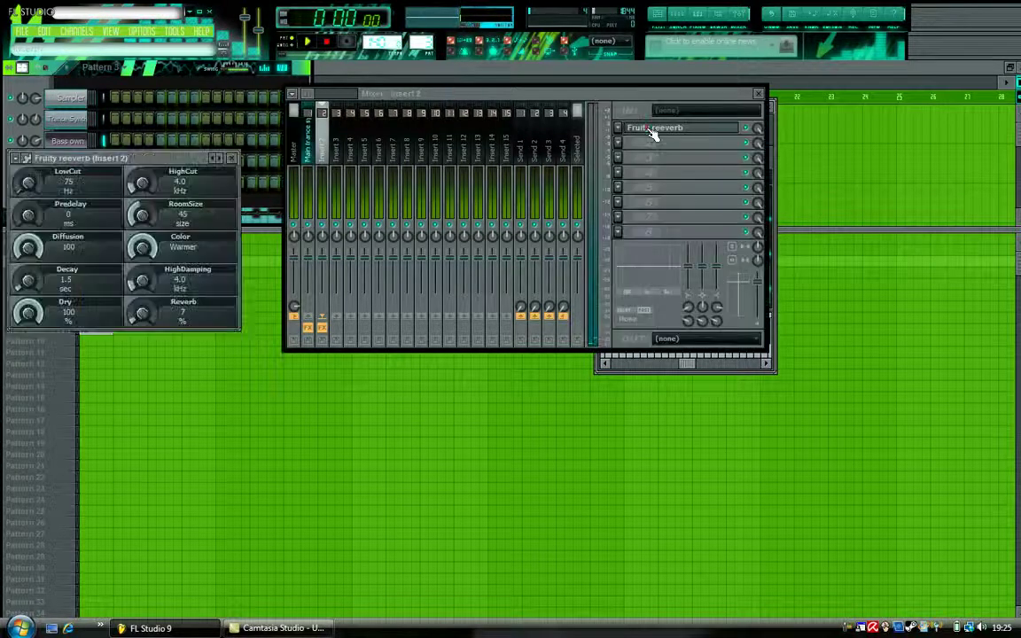
{"action": "left_click", "coordinate": [199, 96]}
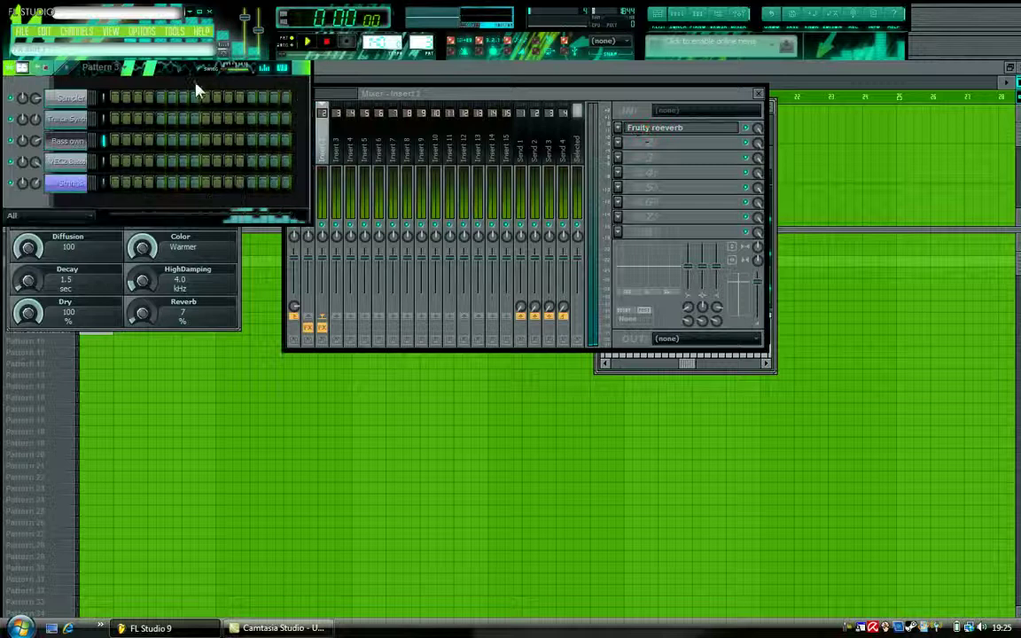
Step: Paste the copied notes into the Bass own 1 piano roll, play them and transpose them up one octave to start on C5
{"action": "left_click", "coordinate": [698, 16]}
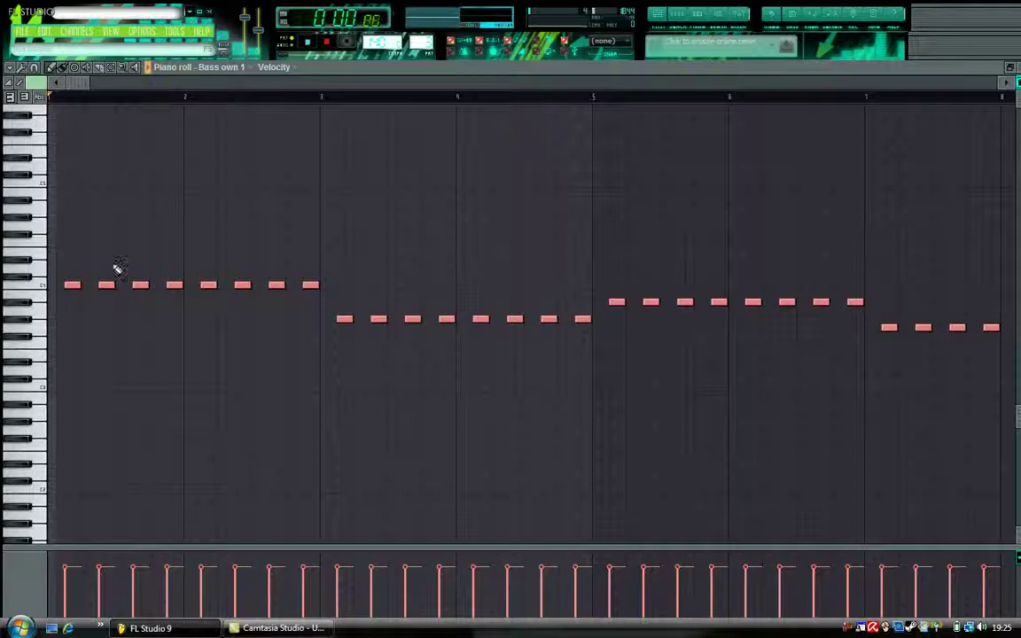
{"action": "key", "text": "space"}
{"action": "left_click_drag", "start_coordinate": [66, 285], "coordinate": [68, 185]}
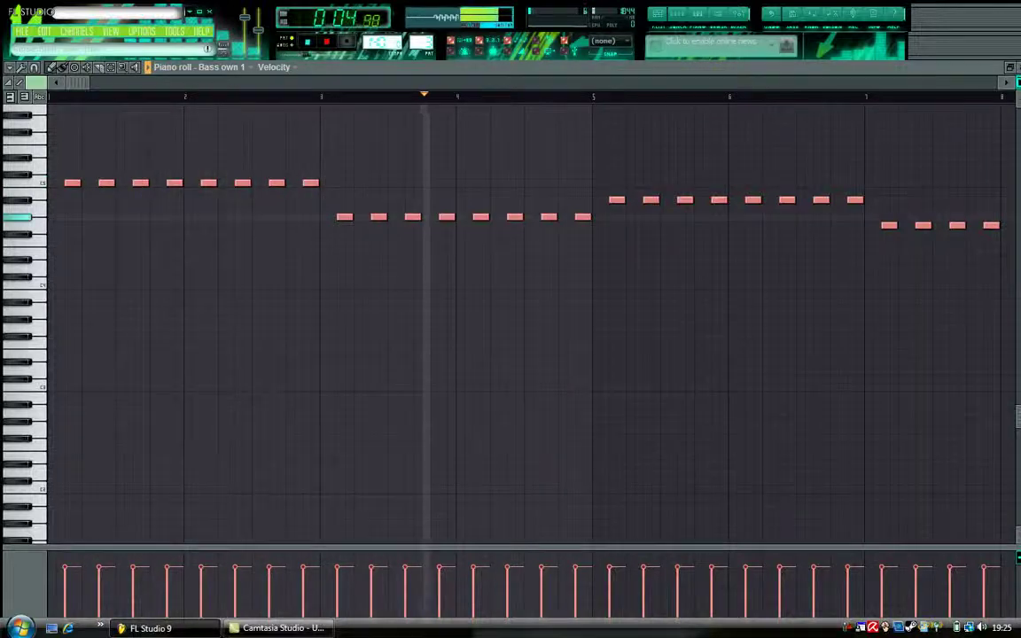
Step: Stop playback and program VEC2 bassdrum hits on steps 1, 5, 9 and 13 of Pattern 4
{"action": "key", "text": "F7"}
{"action": "key", "text": "space"}
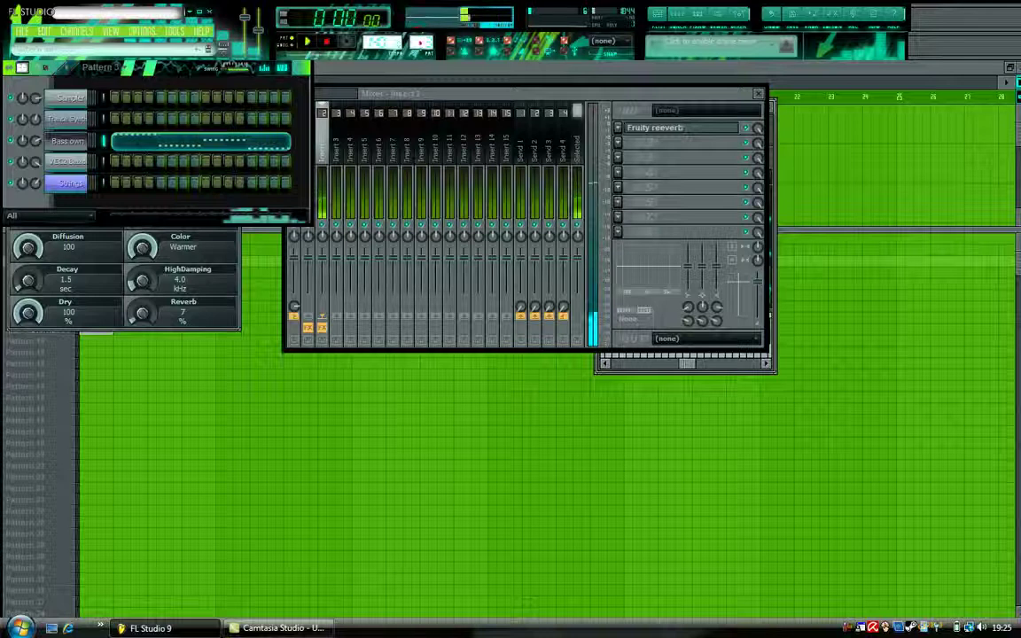
{"action": "left_click", "coordinate": [74, 165]}
{"action": "left_click", "coordinate": [116, 162]}
{"action": "left_click", "coordinate": [160, 161]}
{"action": "left_click", "coordinate": [206, 162]}
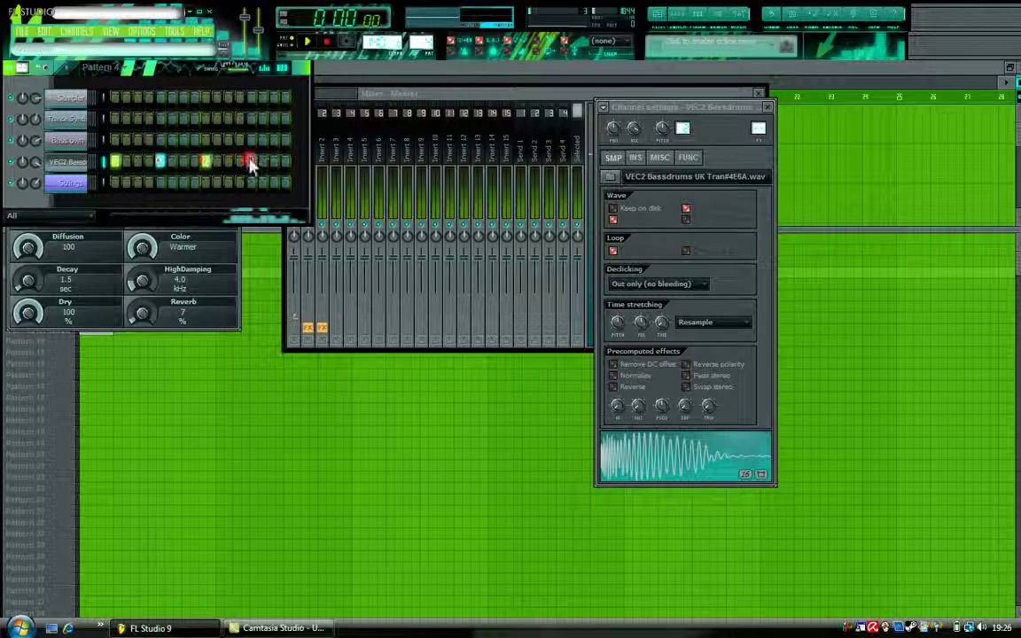
Step: Add the VEC3 Cymbals HH Open 011 sample as a new channel and place hits on every fourth step from step 3
{"action": "key", "text": "alt+F8"}
{"action": "left_click", "coordinate": [96, 95]}
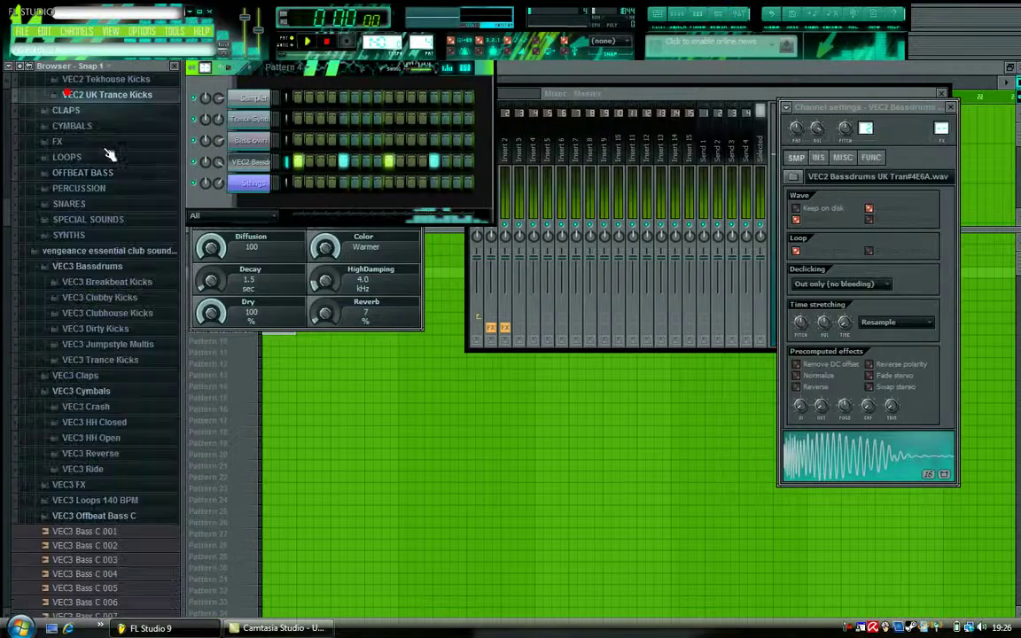
{"action": "left_click", "coordinate": [113, 439]}
{"action": "left_click", "coordinate": [96, 233]}
{"action": "left_click_drag", "start_coordinate": [102, 256], "coordinate": [260, 209]}
{"action": "left_click", "coordinate": [321, 204]}
{"action": "left_click", "coordinate": [366, 204]}
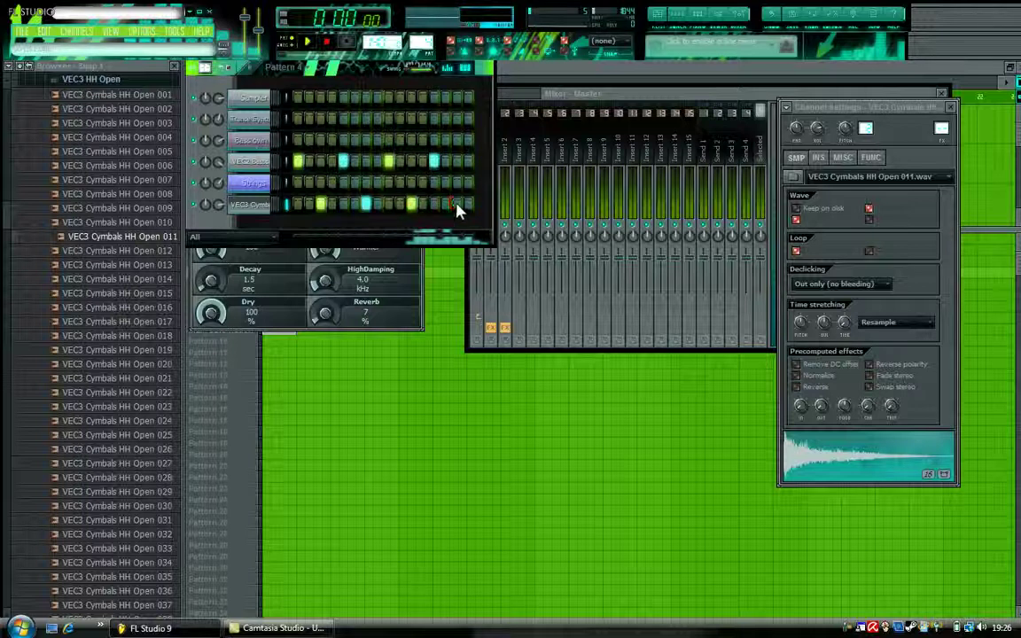
Step: Adjust the open hi-hat channel's volume while Pattern 4 plays, open the VEC3 HH Closed sample folder and stop playback
{"action": "key", "text": "space"}
{"action": "left_click", "coordinate": [217, 205]}
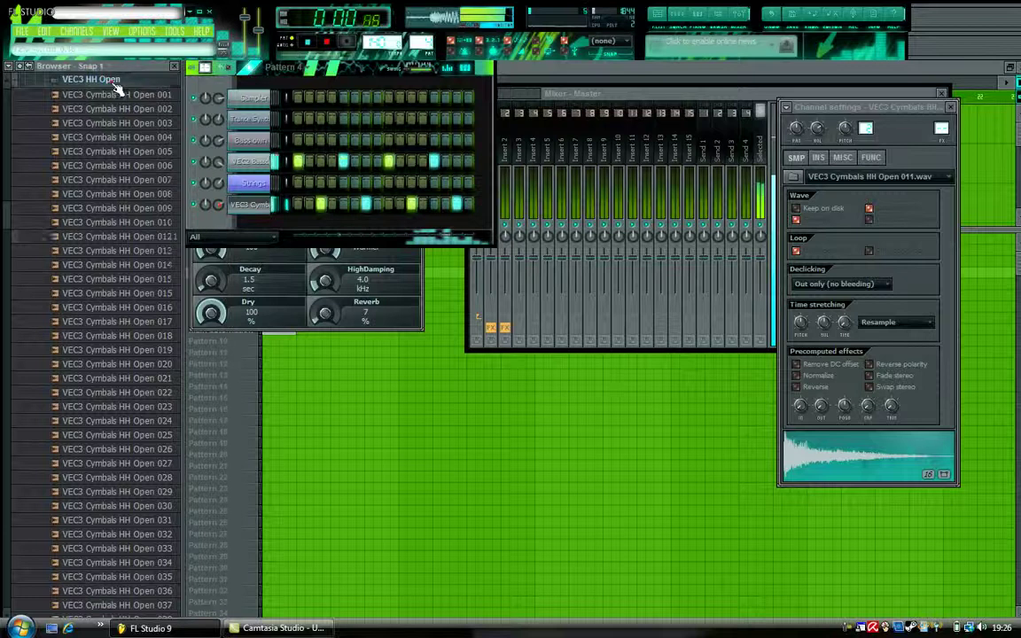
{"action": "left_click", "coordinate": [112, 79]}
{"action": "scroll", "coordinate": [113, 104], "scroll_direction": "up", "scroll_amount": 1}
{"action": "left_click", "coordinate": [111, 87]}
{"action": "scroll", "coordinate": [142, 266], "scroll_direction": "down", "scroll_amount": 1}
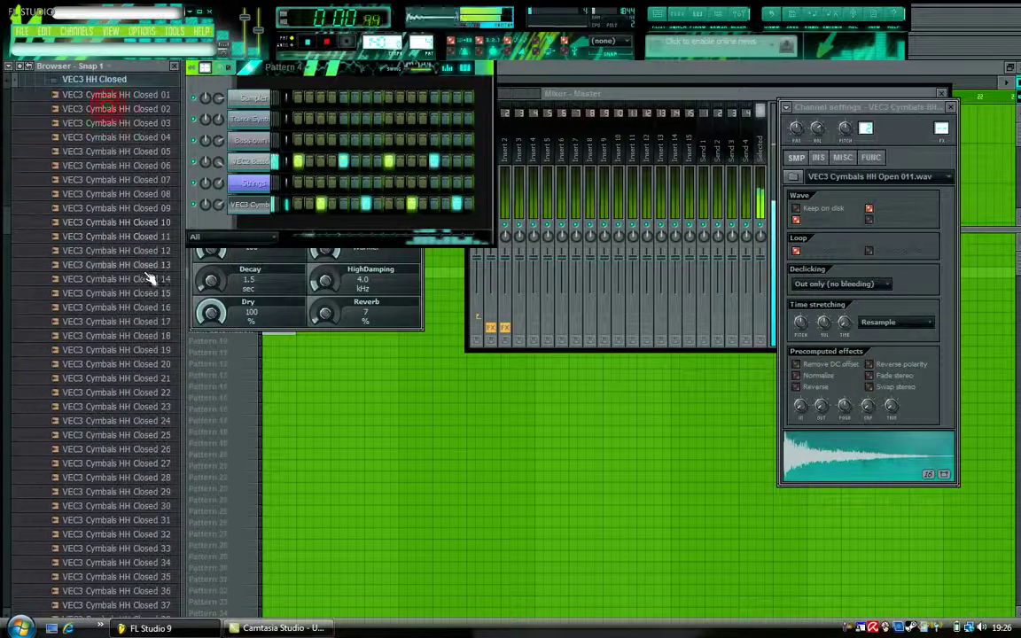
{"action": "key", "text": "space"}
Step: Add VEC3 Cymbals HH Closed 20 as a new channel, program a rhythm of closed hi-hat hits in Pattern 4 and play it
{"action": "left_click_drag", "start_coordinate": [146, 365], "coordinate": [389, 228]}
{"action": "left_click", "coordinate": [297, 227]}
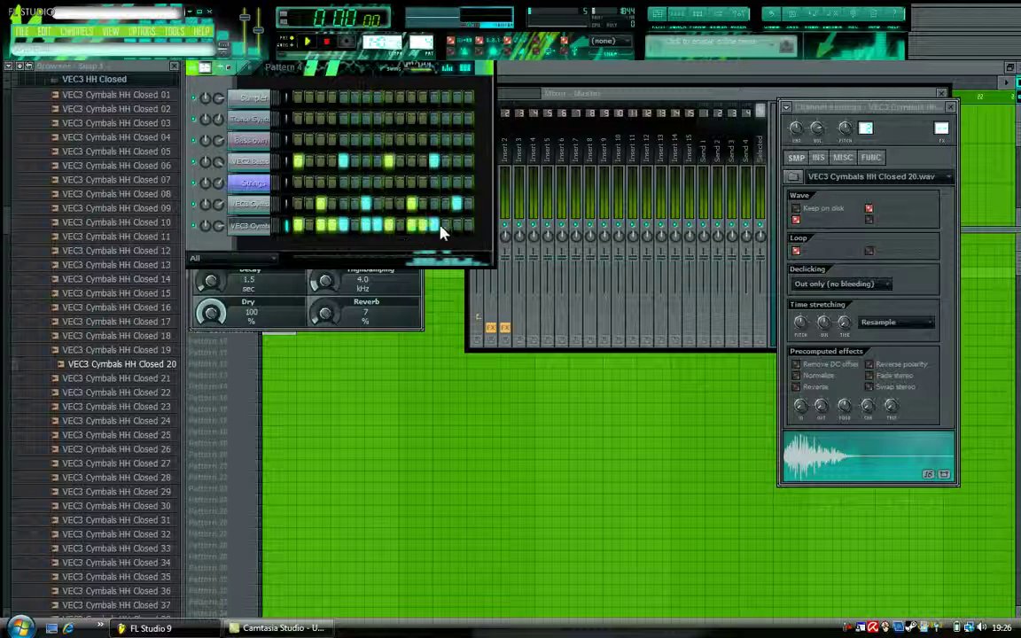
{"action": "key", "text": "space"}
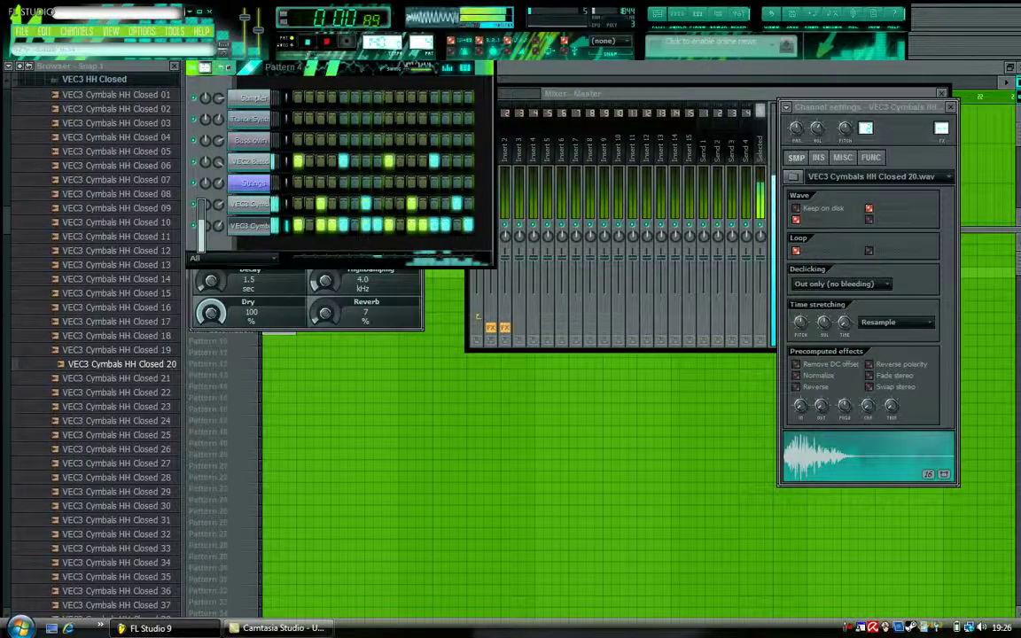
Step: Stop playback, switch to the strings Pattern 1 and place it in the playlist at bar 1
{"action": "left_click", "coordinate": [511, 82]}
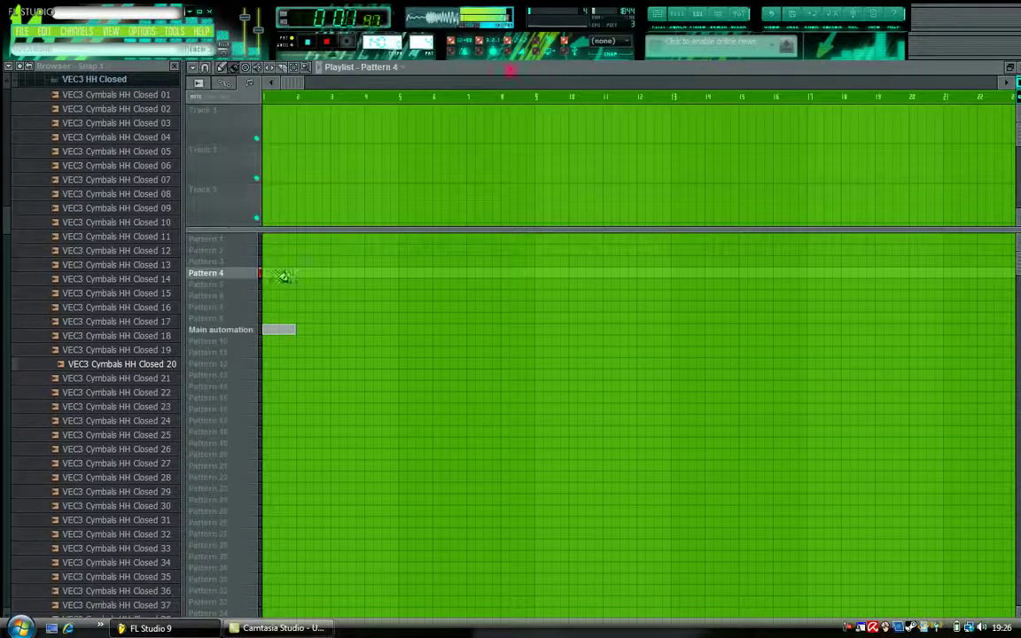
{"action": "key", "text": "space"}
{"action": "left_click", "coordinate": [680, 15]}
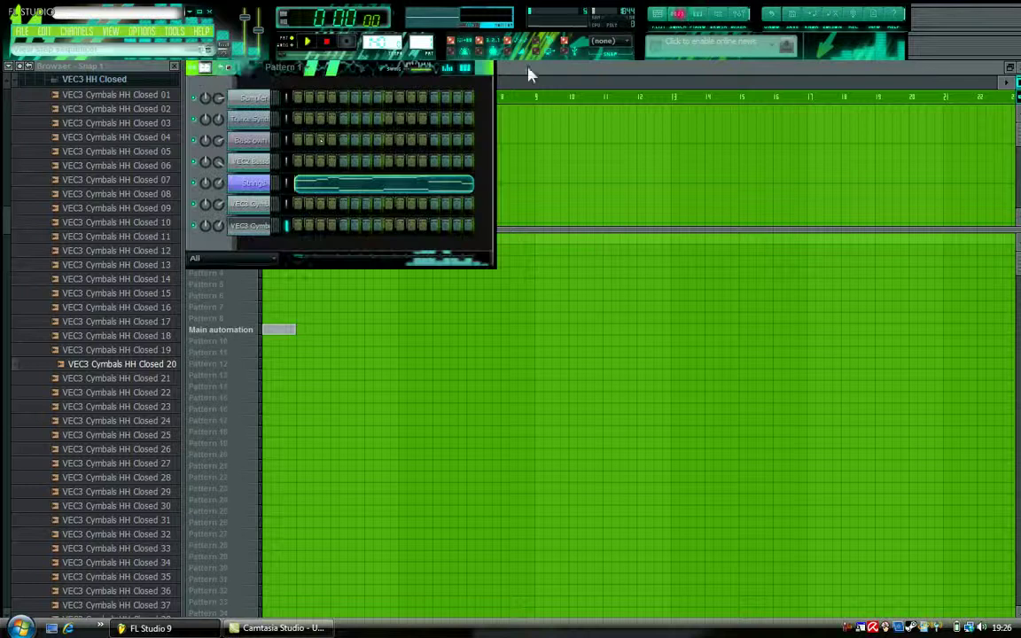
{"action": "left_click", "coordinate": [514, 71]}
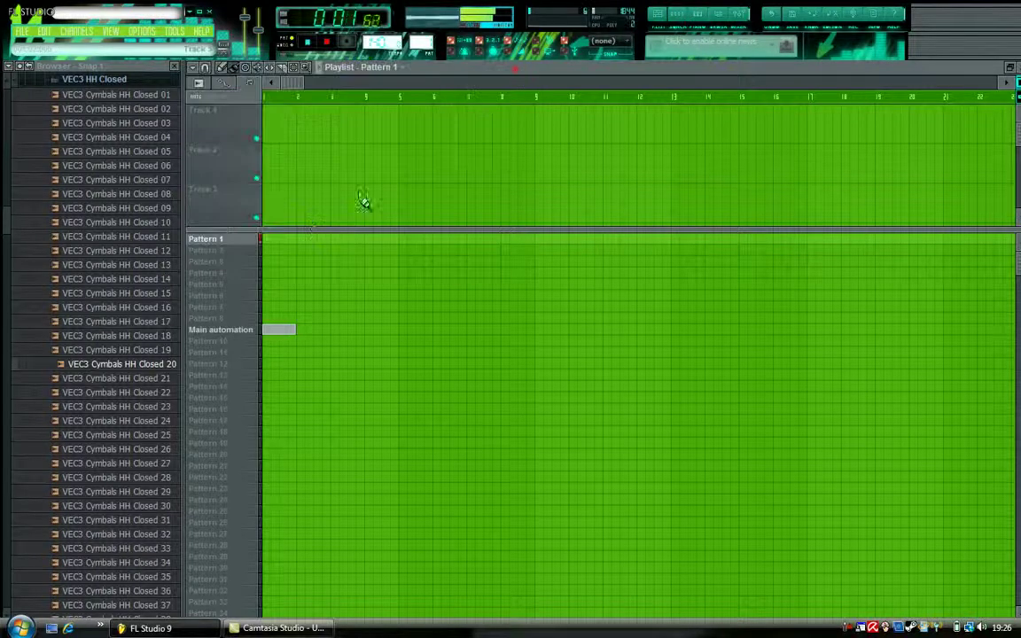
{"action": "left_click", "coordinate": [264, 240]}
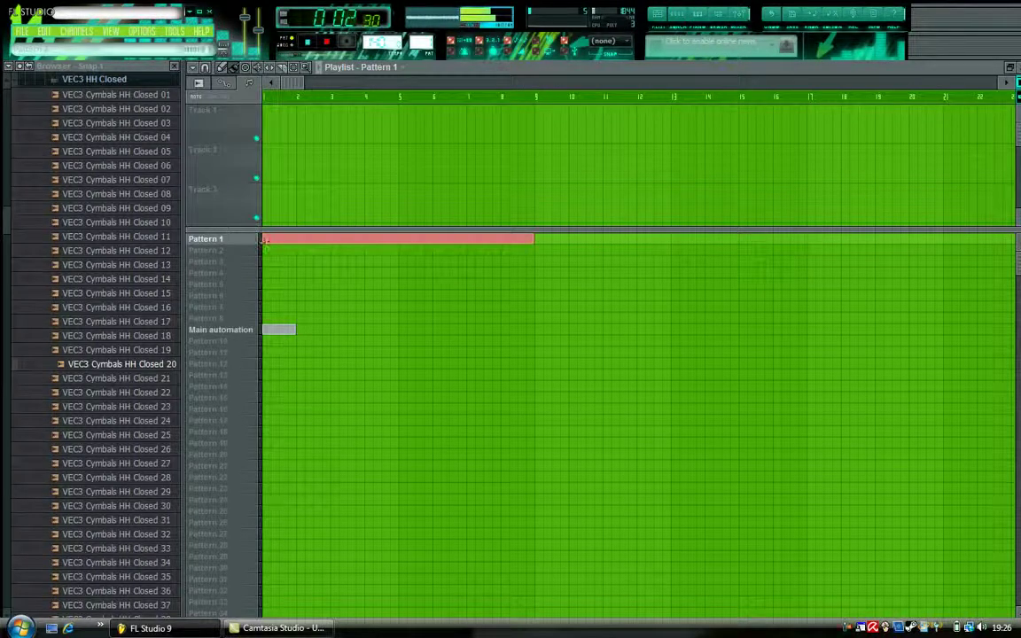
Step: Place the Trance Synth Pattern 2 in the playlist at bar 9 and again at bar 1
{"action": "left_click", "coordinate": [680, 13]}
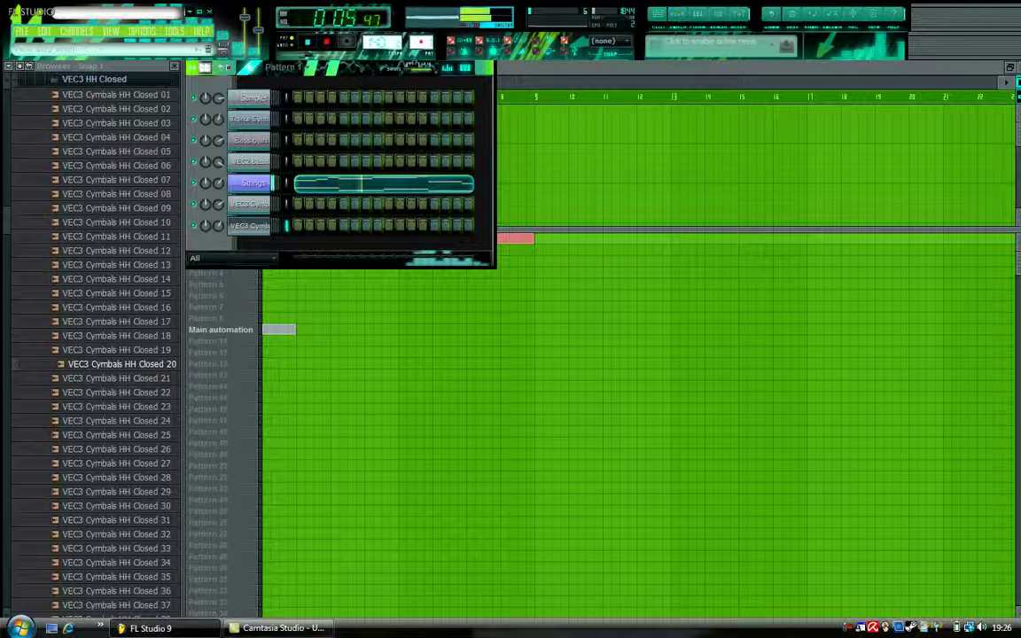
{"action": "left_click", "coordinate": [535, 250]}
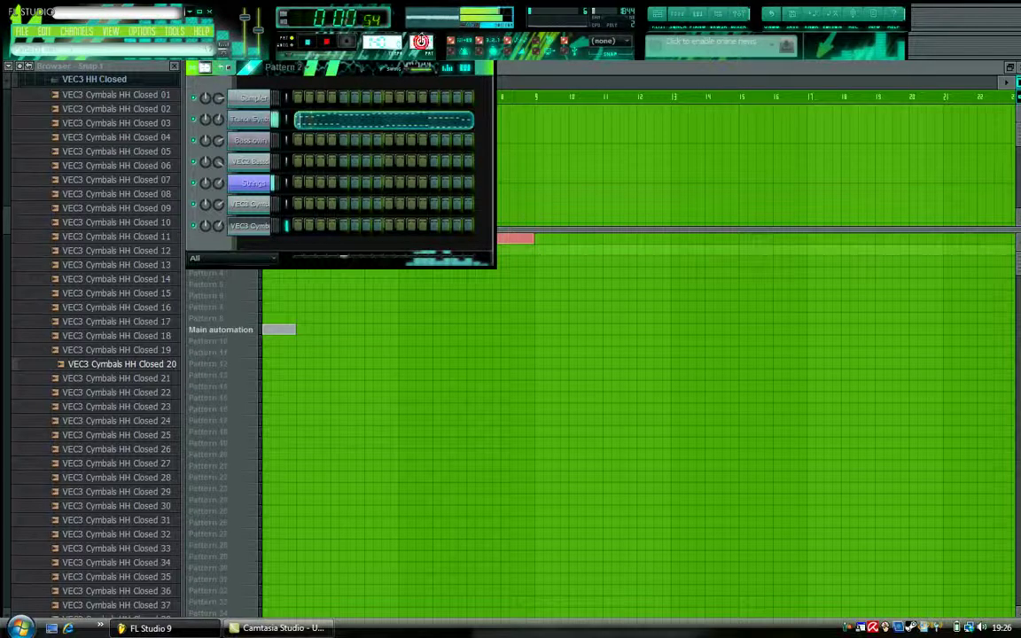
{"action": "left_click", "coordinate": [535, 250]}
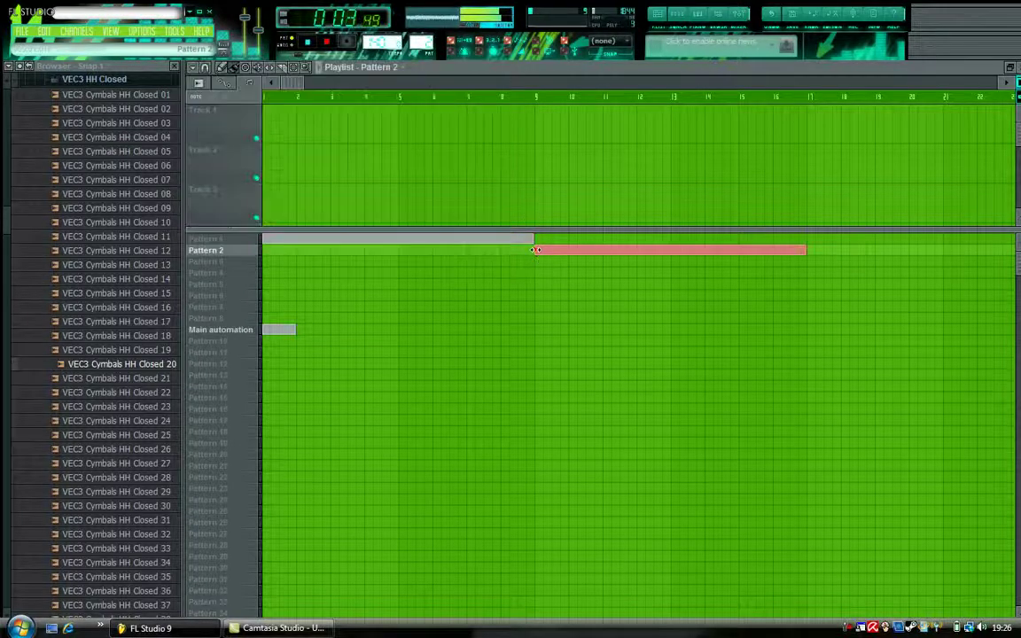
{"action": "left_click", "coordinate": [656, 15]}
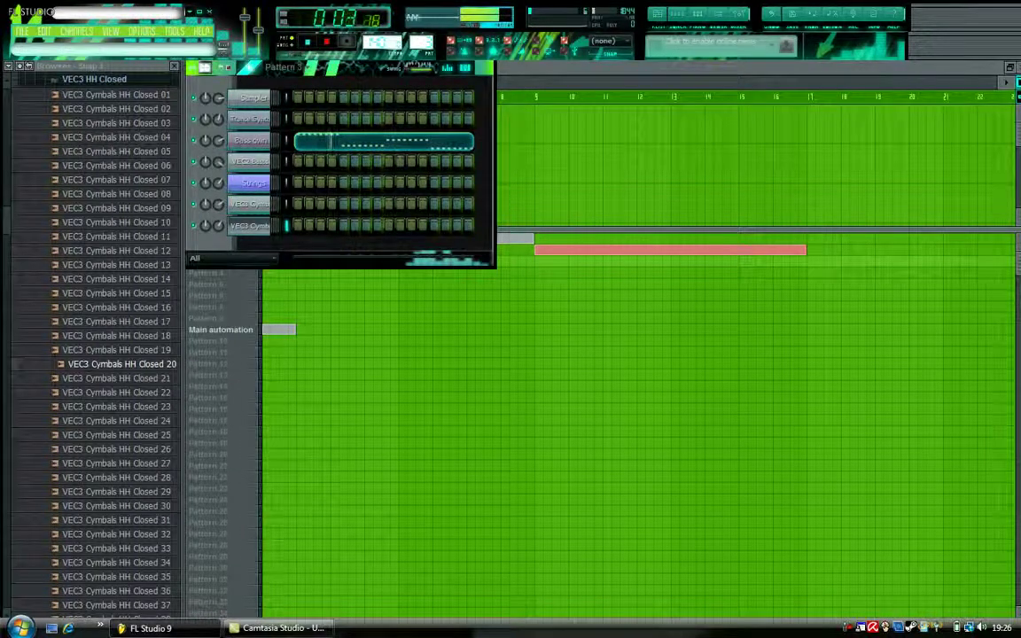
{"action": "left_click", "coordinate": [538, 86]}
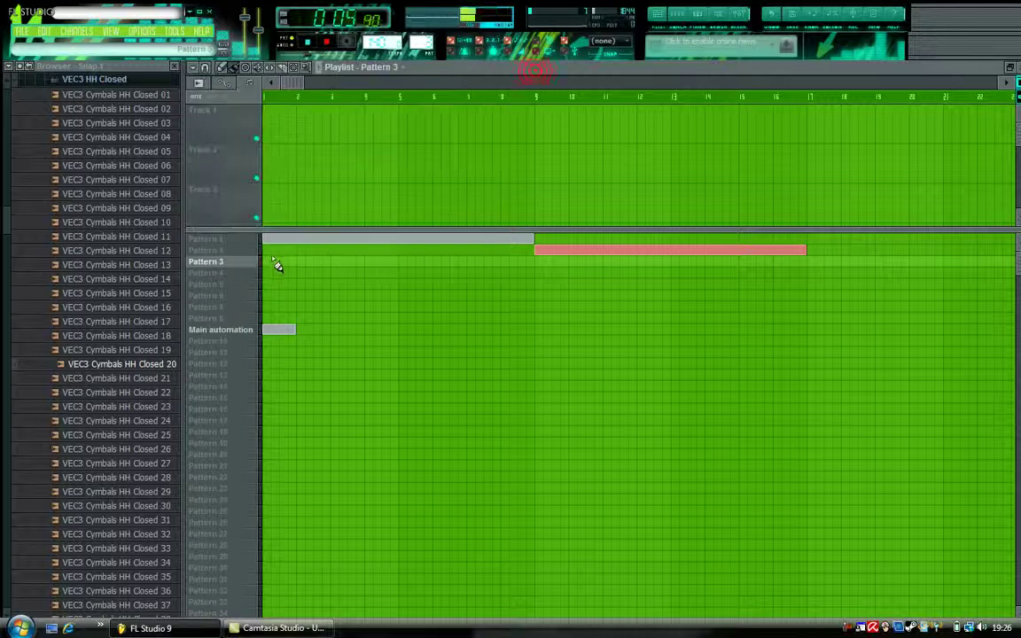
{"action": "left_click", "coordinate": [265, 251]}
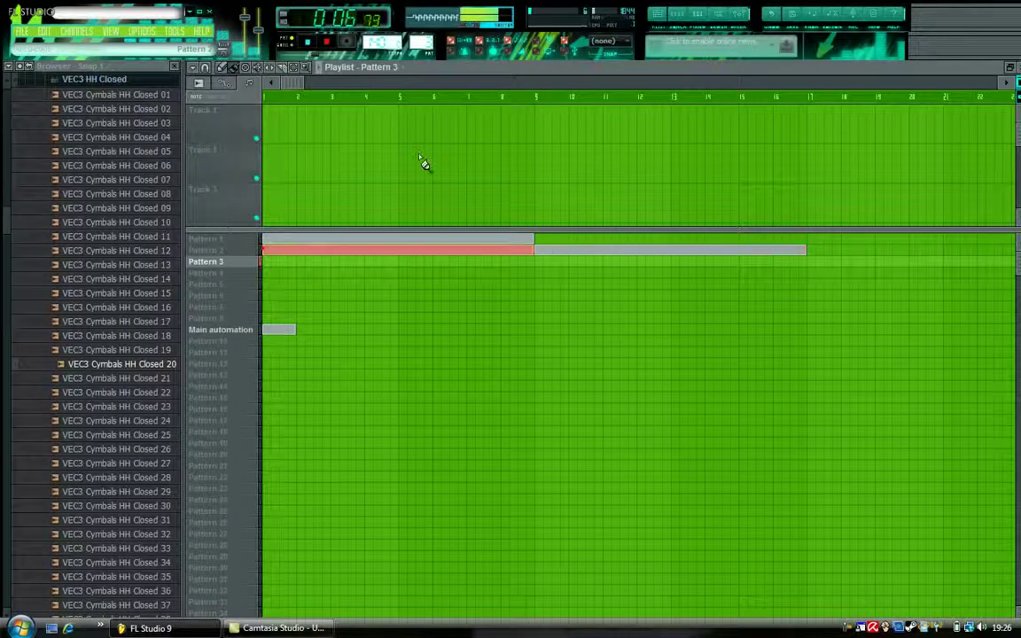
Step: Place the bass Pattern 3 at bar 9, fill bars 9 to 16 with Pattern 4 clips and stop playback
{"action": "left_click", "coordinate": [676, 14]}
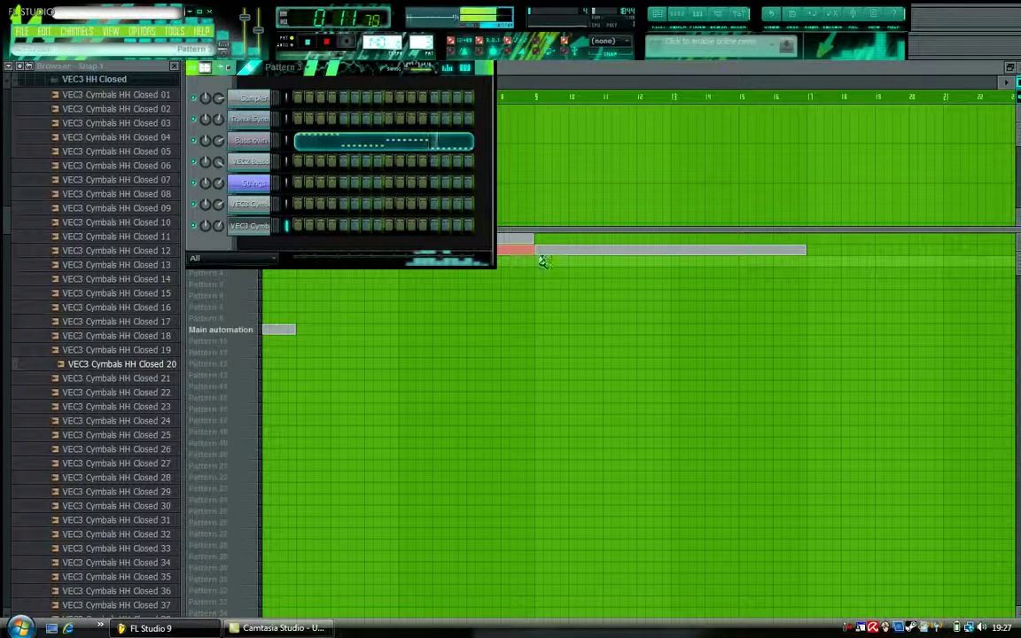
{"action": "key", "text": "F6"}
{"action": "left_click", "coordinate": [534, 259]}
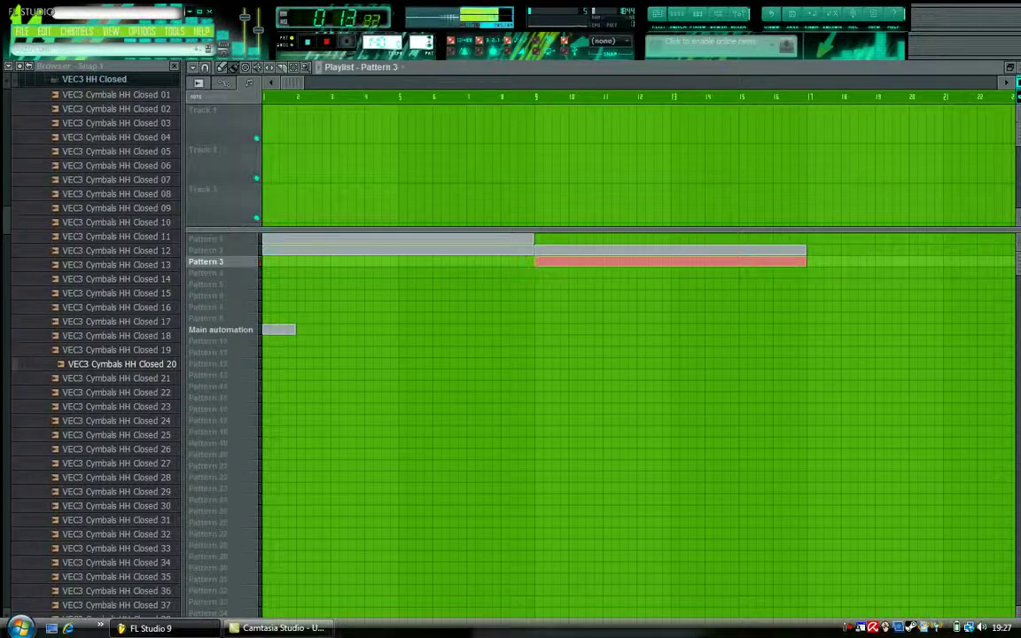
{"action": "left_click_drag", "start_coordinate": [535, 274], "coordinate": [805, 282]}
{"action": "key", "text": "F6"}
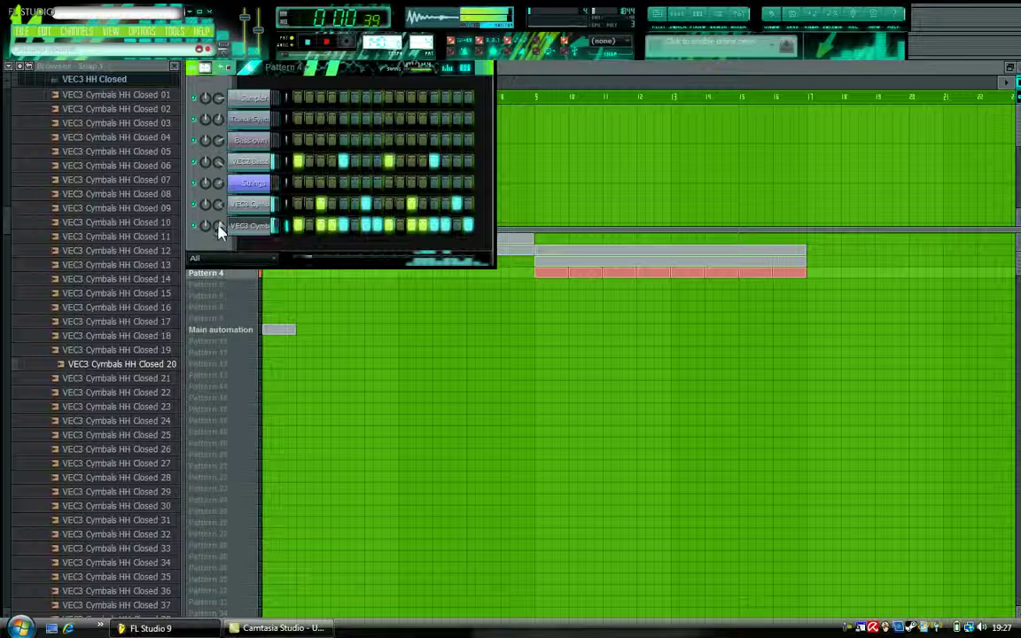
{"action": "left_click", "coordinate": [460, 55]}
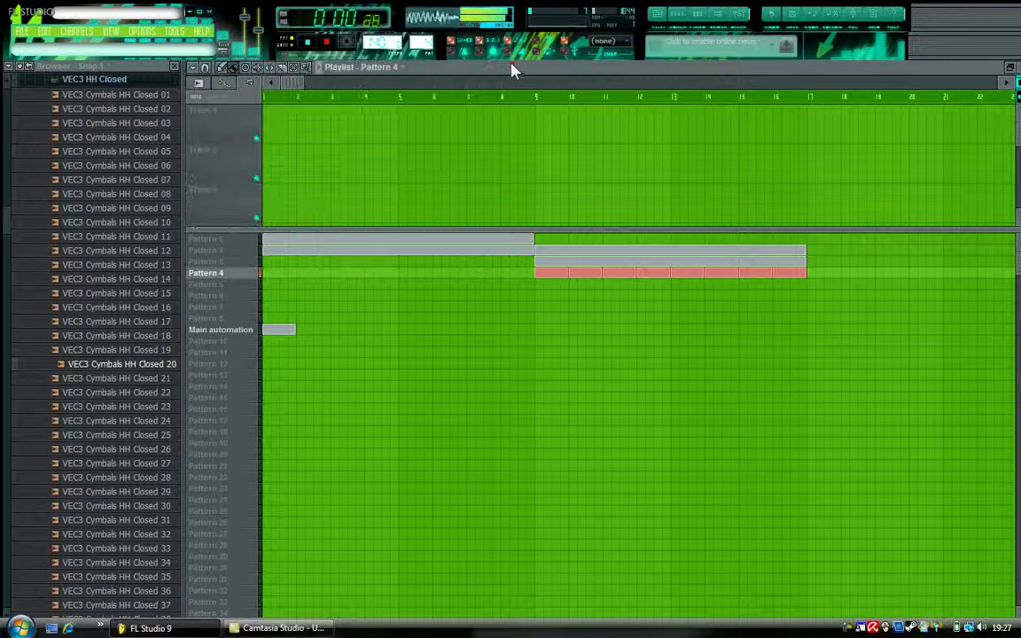
{"action": "key", "text": "space"}
Step: Create an automation clip for the Trance Synth channel's volume in Pattern 2 and show it in the playlist
{"action": "scroll", "coordinate": [393, 36], "scroll_direction": "down", "scroll_amount": 2}
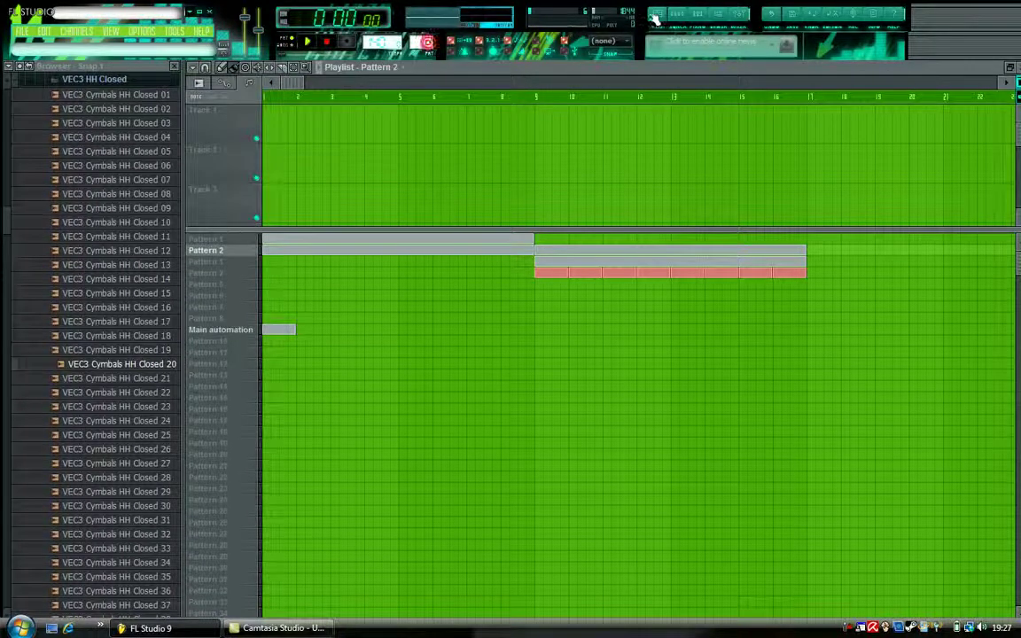
{"action": "left_click", "coordinate": [686, 14]}
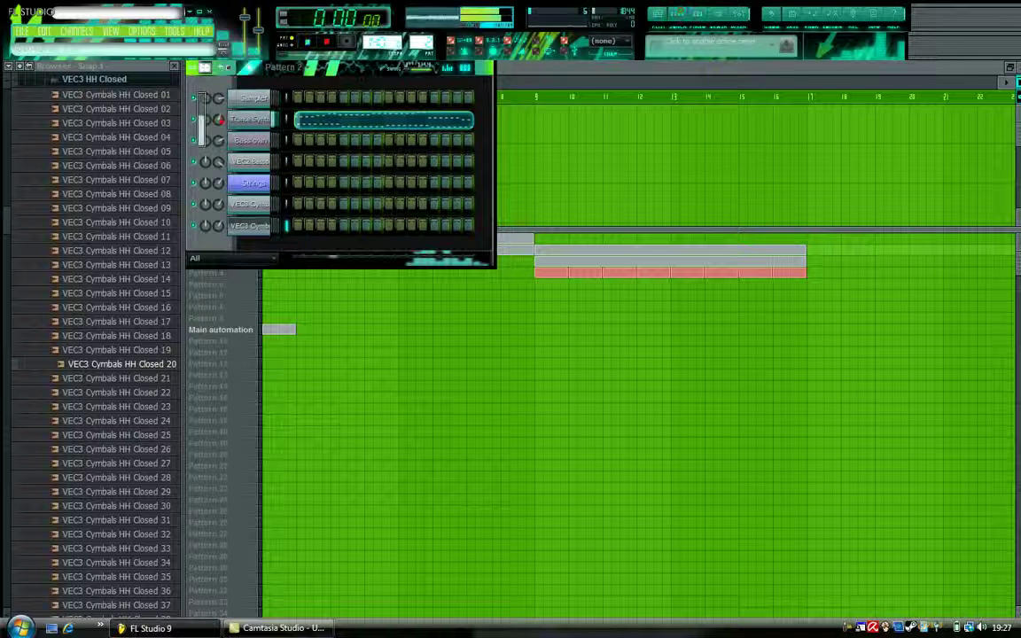
{"action": "right_click", "coordinate": [221, 122]}
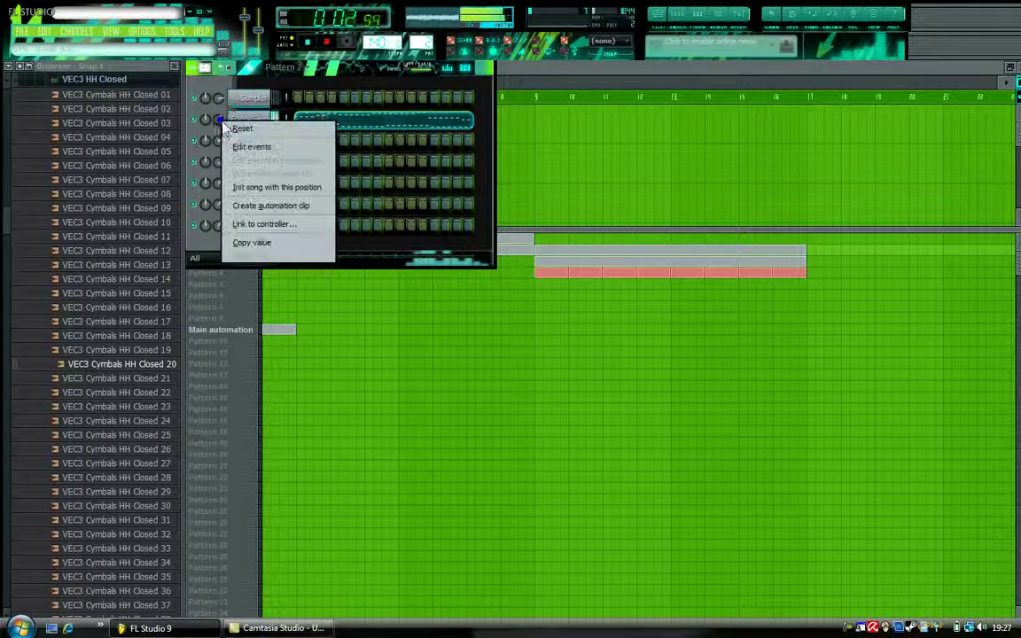
{"action": "left_click", "coordinate": [235, 200]}
{"action": "left_click", "coordinate": [589, 72]}
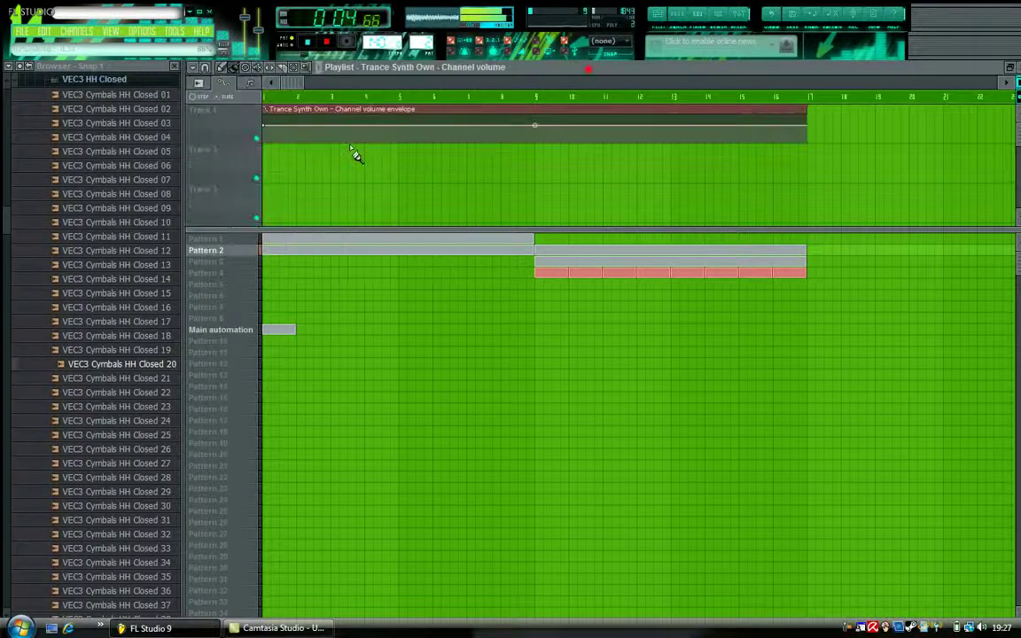
Step: Shape the Trance Synth volume envelope to start at the minimum at bar 1 and rise in a curve to bar 6
{"action": "right_click", "coordinate": [263, 145]}
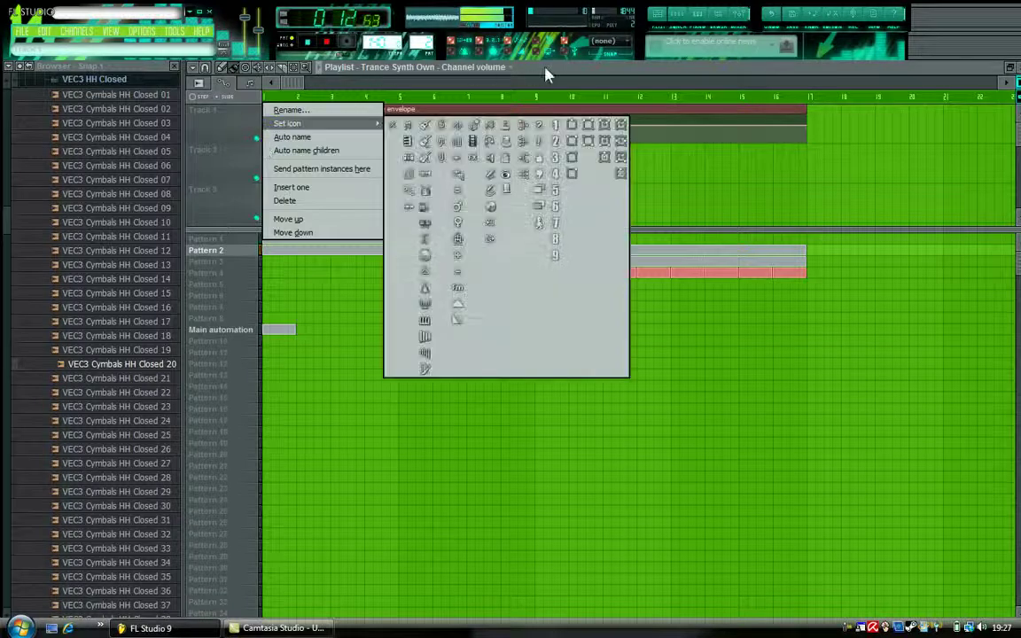
{"action": "left_click", "coordinate": [543, 69]}
{"action": "left_click_drag", "start_coordinate": [264, 127], "coordinate": [267, 143]}
{"action": "left_click_drag", "start_coordinate": [535, 134], "coordinate": [535, 127]}
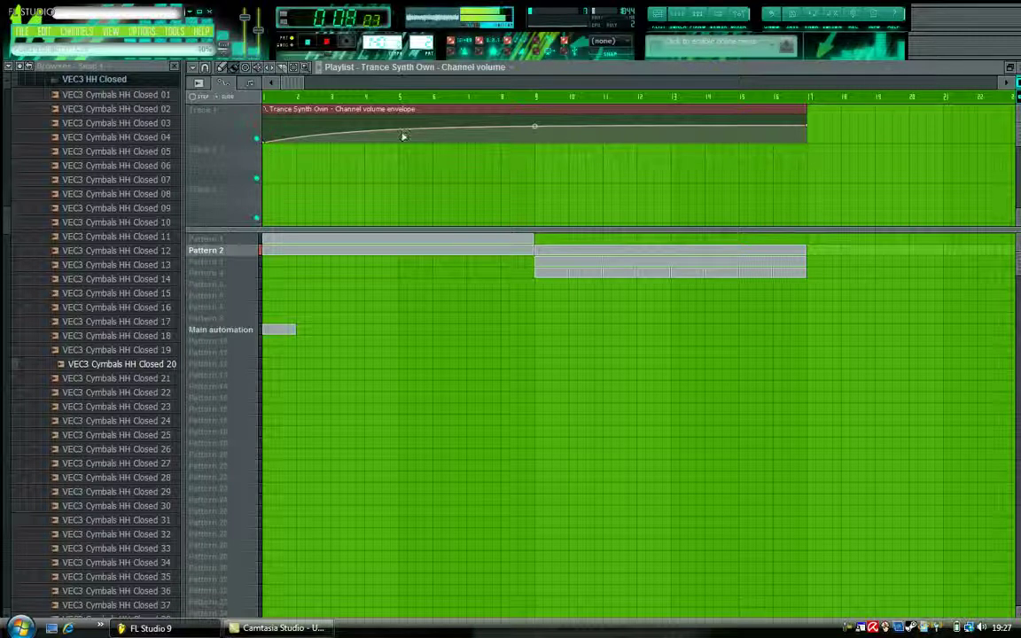
{"action": "left_click_drag", "start_coordinate": [404, 131], "coordinate": [327, 132]}
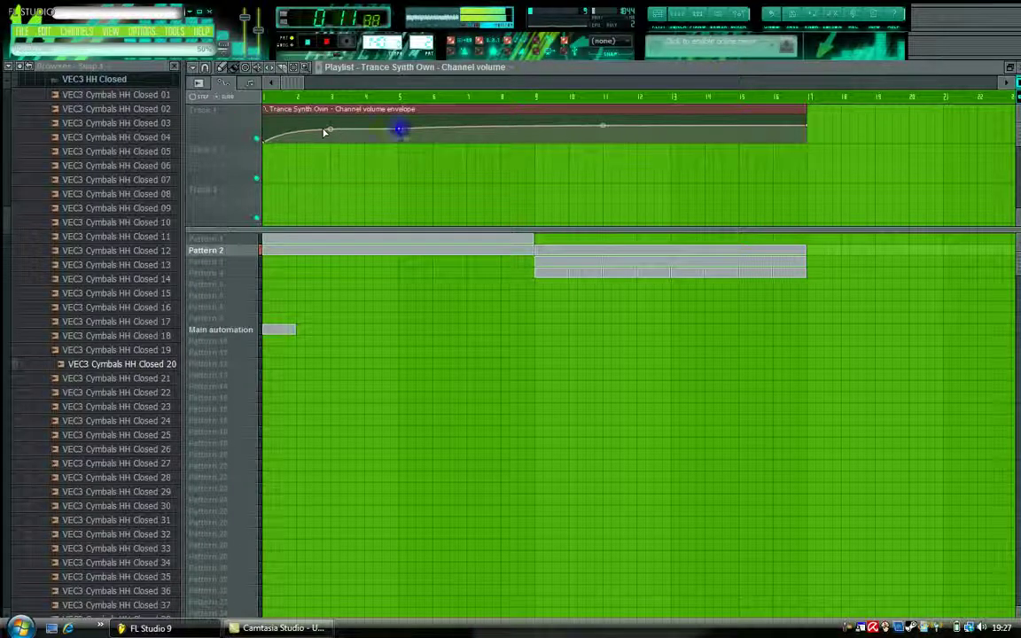
{"action": "right_click", "coordinate": [434, 130]}
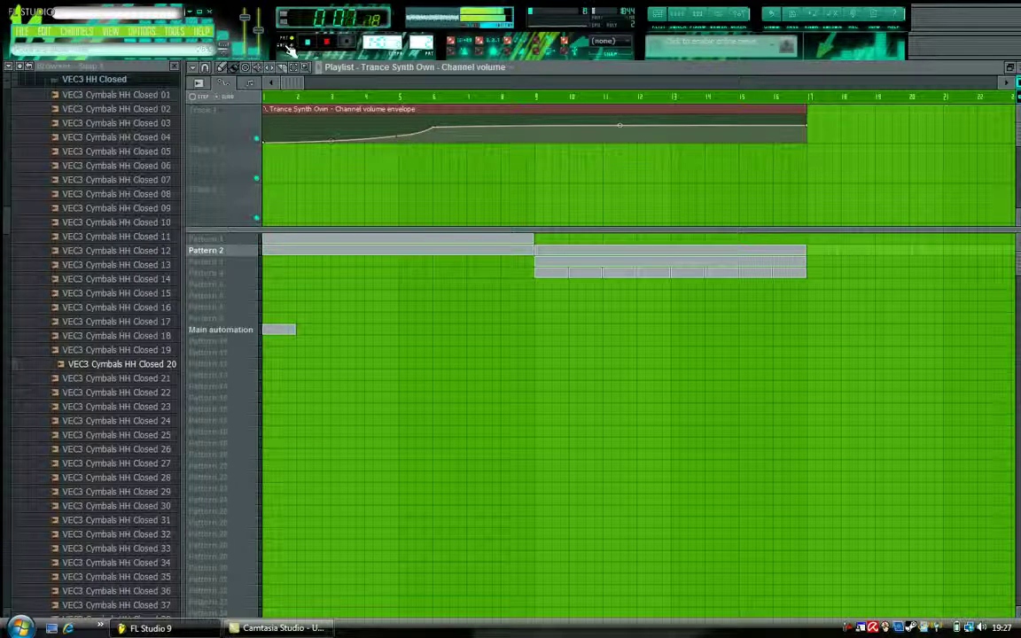
Step: Close the sample browser and play the arrangement in song mode while checking the channels of Patterns 1 and 2
{"action": "left_click", "coordinate": [176, 68]}
{"action": "left_click", "coordinate": [53, 239]}
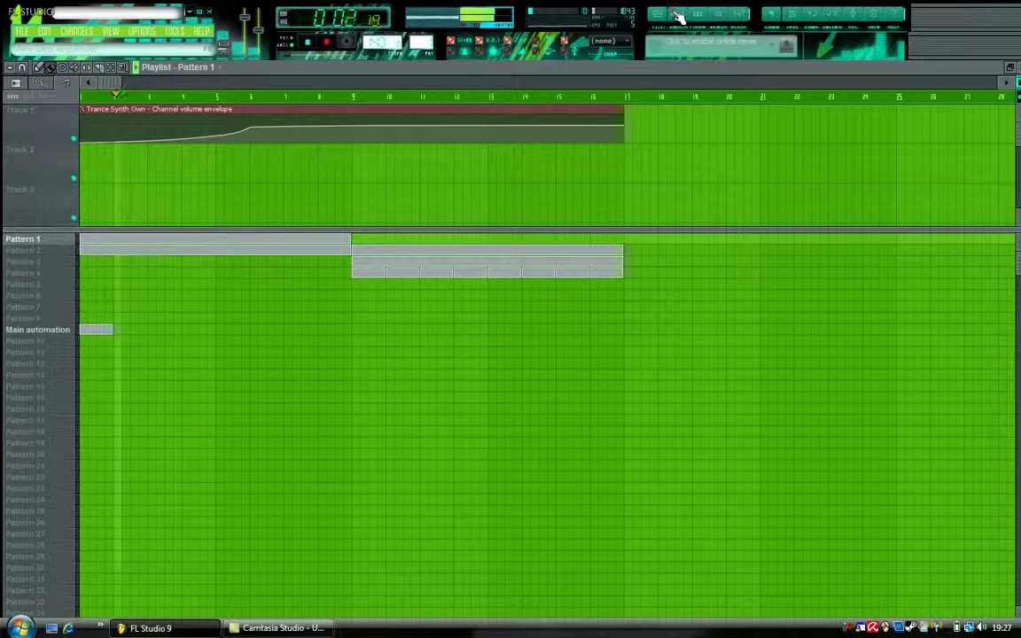
{"action": "left_click", "coordinate": [678, 17]}
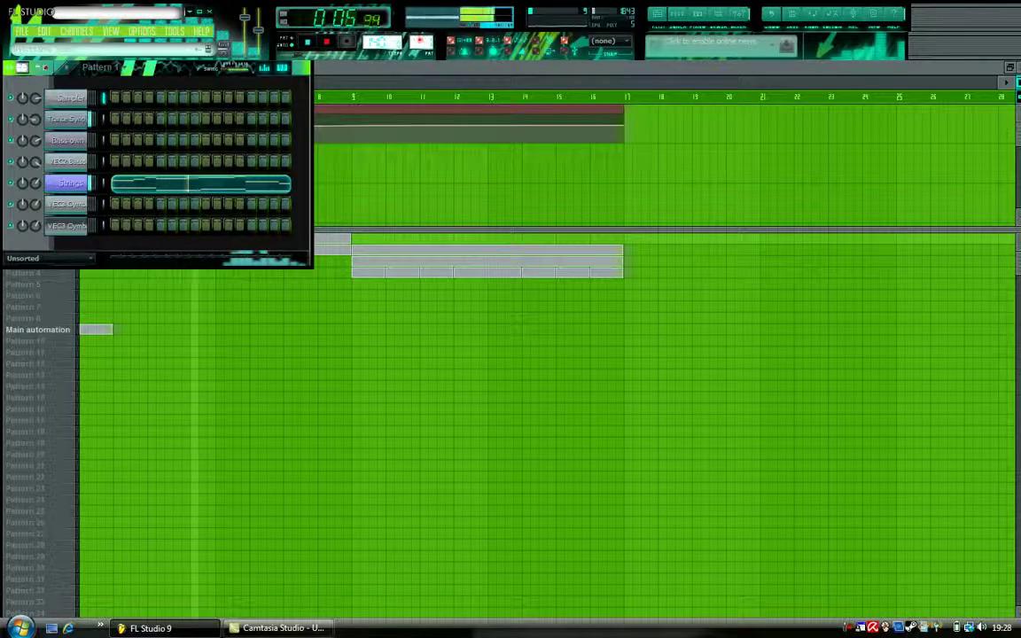
{"action": "scroll", "coordinate": [377, 41], "scroll_direction": "up", "scroll_amount": 1}
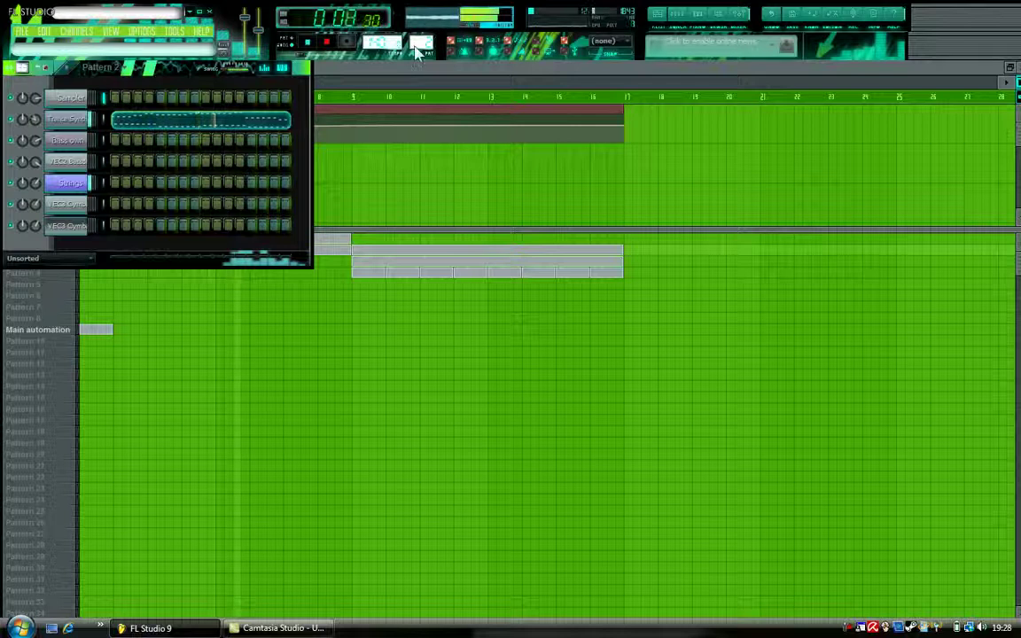
{"action": "left_click", "coordinate": [381, 75]}
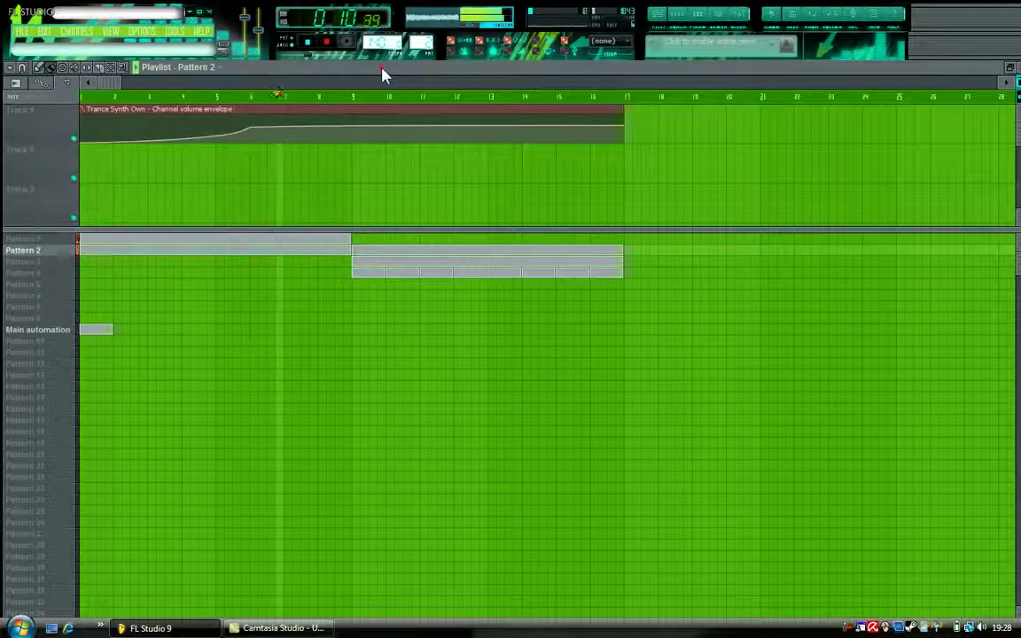
Step: Extend the arrangement over bars 17 to 24 with further clips of Patterns 2, 3 and 4, and show the channel steps
{"action": "left_click", "coordinate": [627, 251]}
{"action": "left_click_drag", "start_coordinate": [631, 273], "coordinate": [899, 273]}
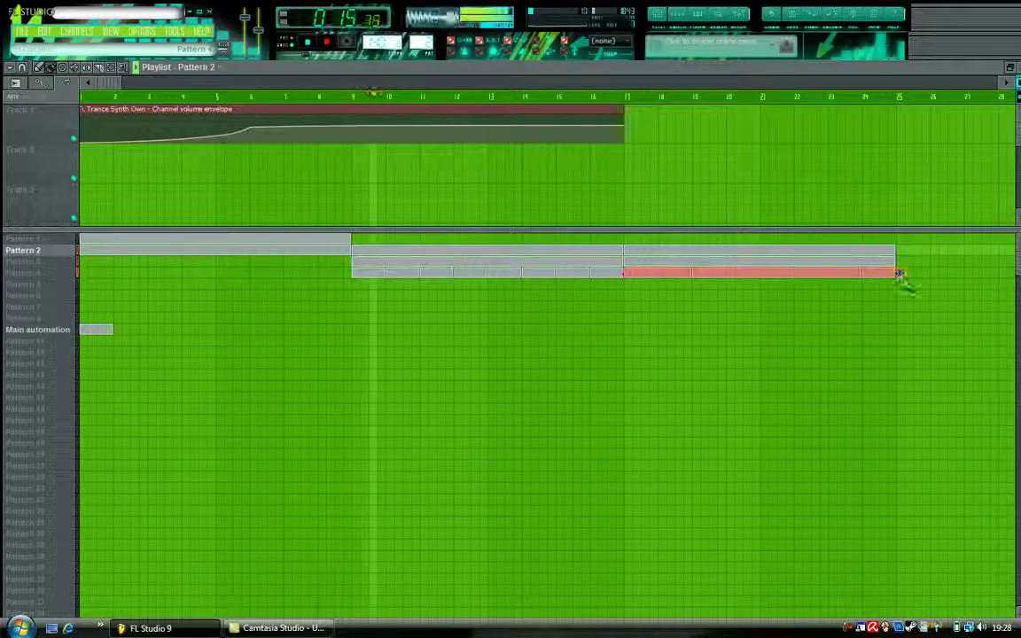
{"action": "left_click", "coordinate": [682, 22]}
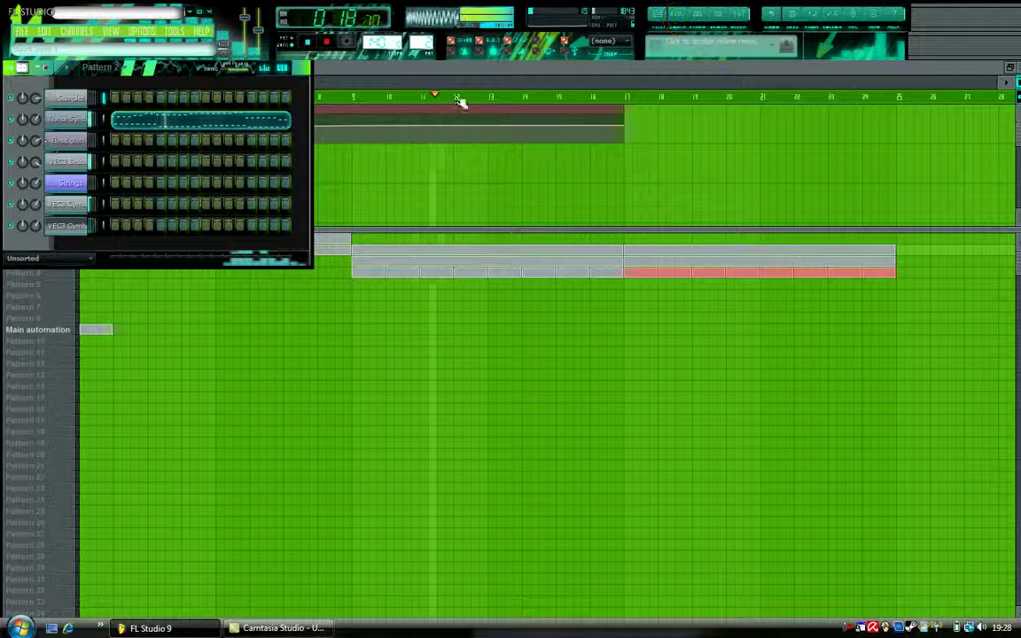